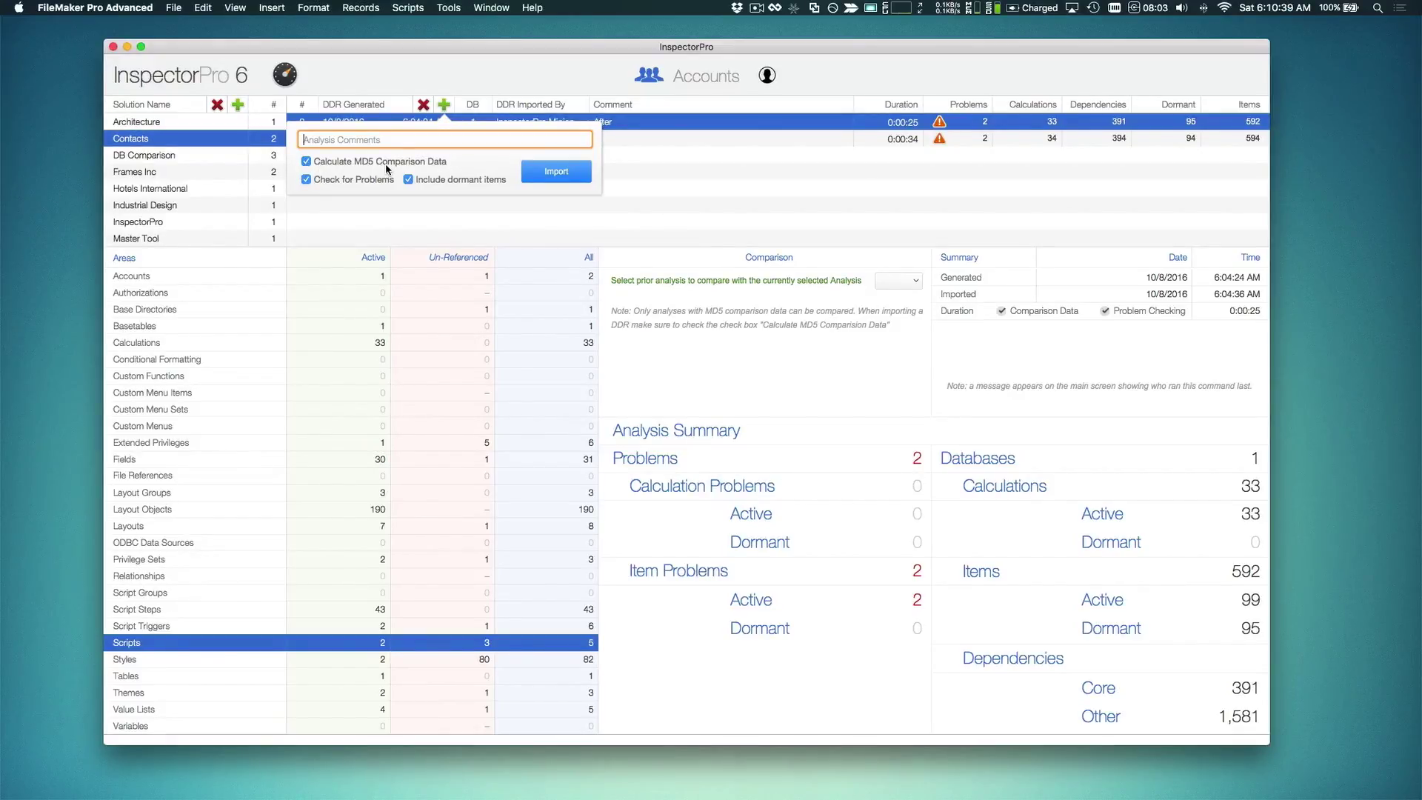
- Dismiss the import options, select analysis 2 of the Contacts solution and compare it with prior analysis 1
left_click(632, 173)
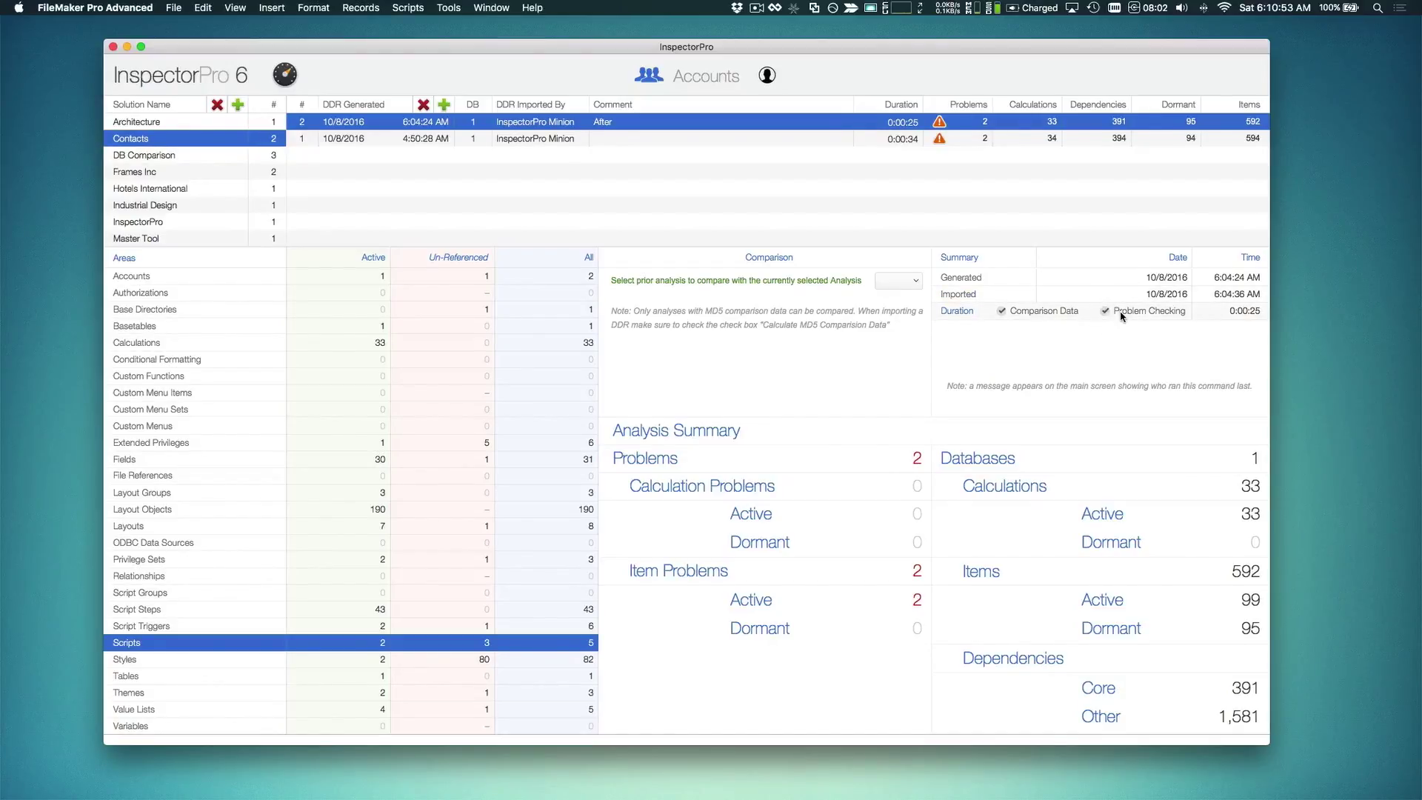
left_click(741, 141)
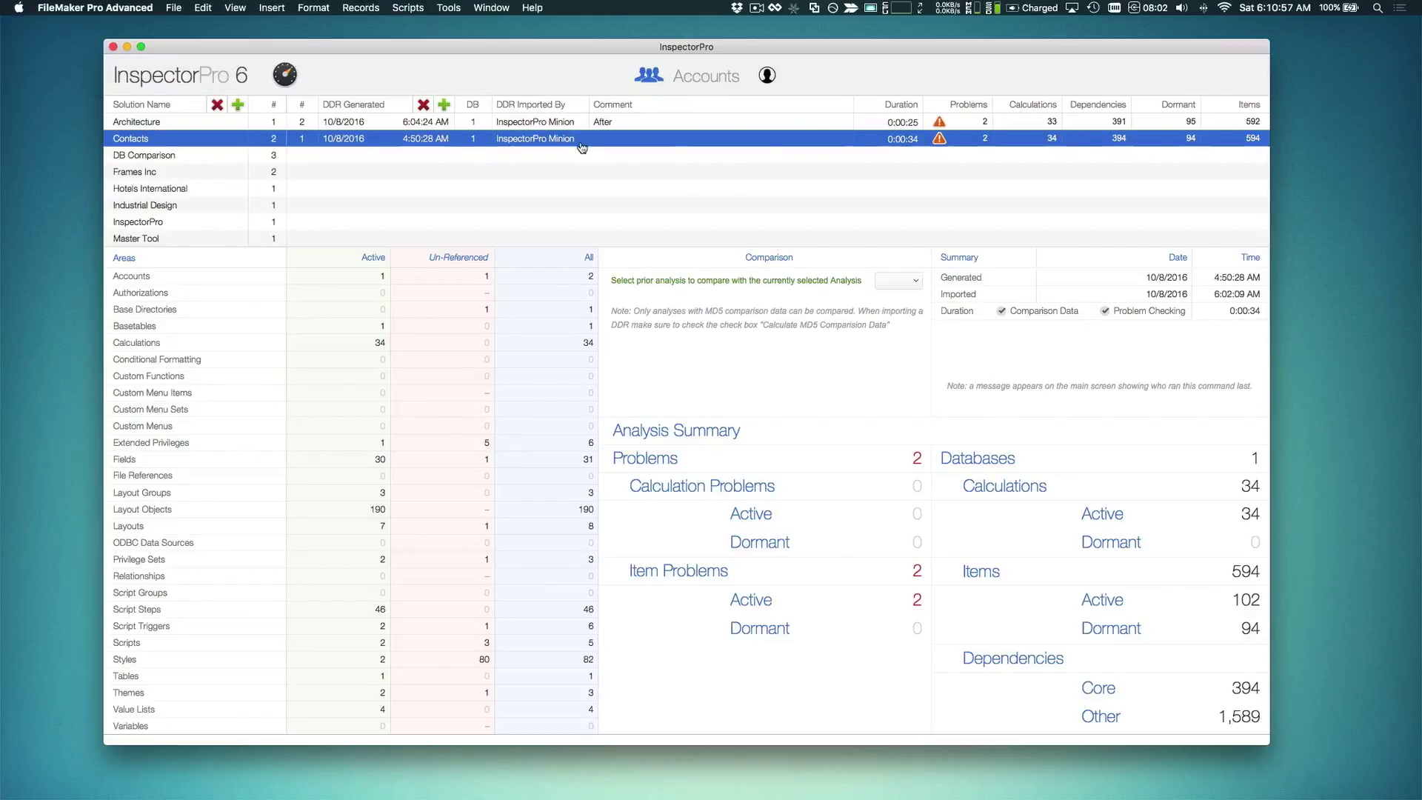
left_click(312, 128)
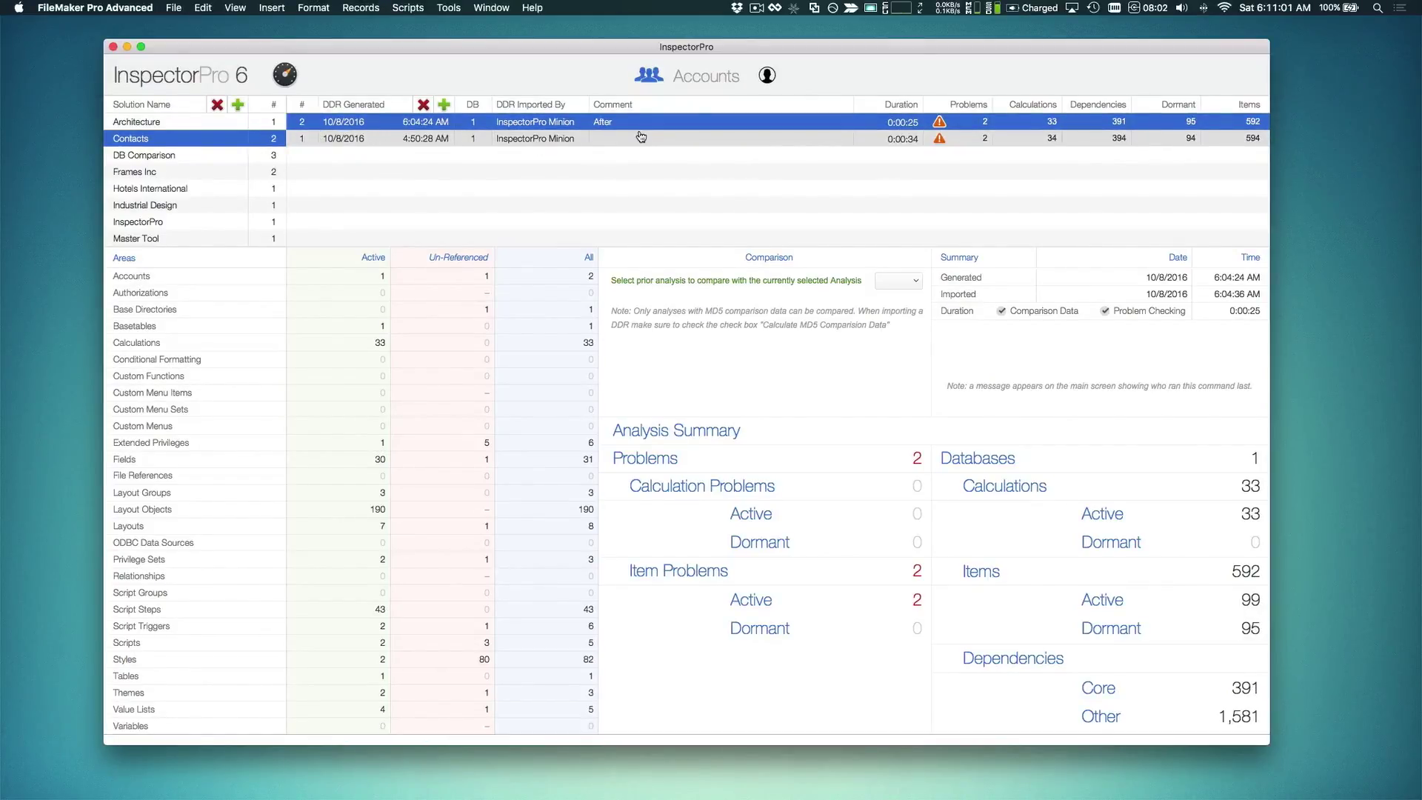
mouse_move(639, 137)
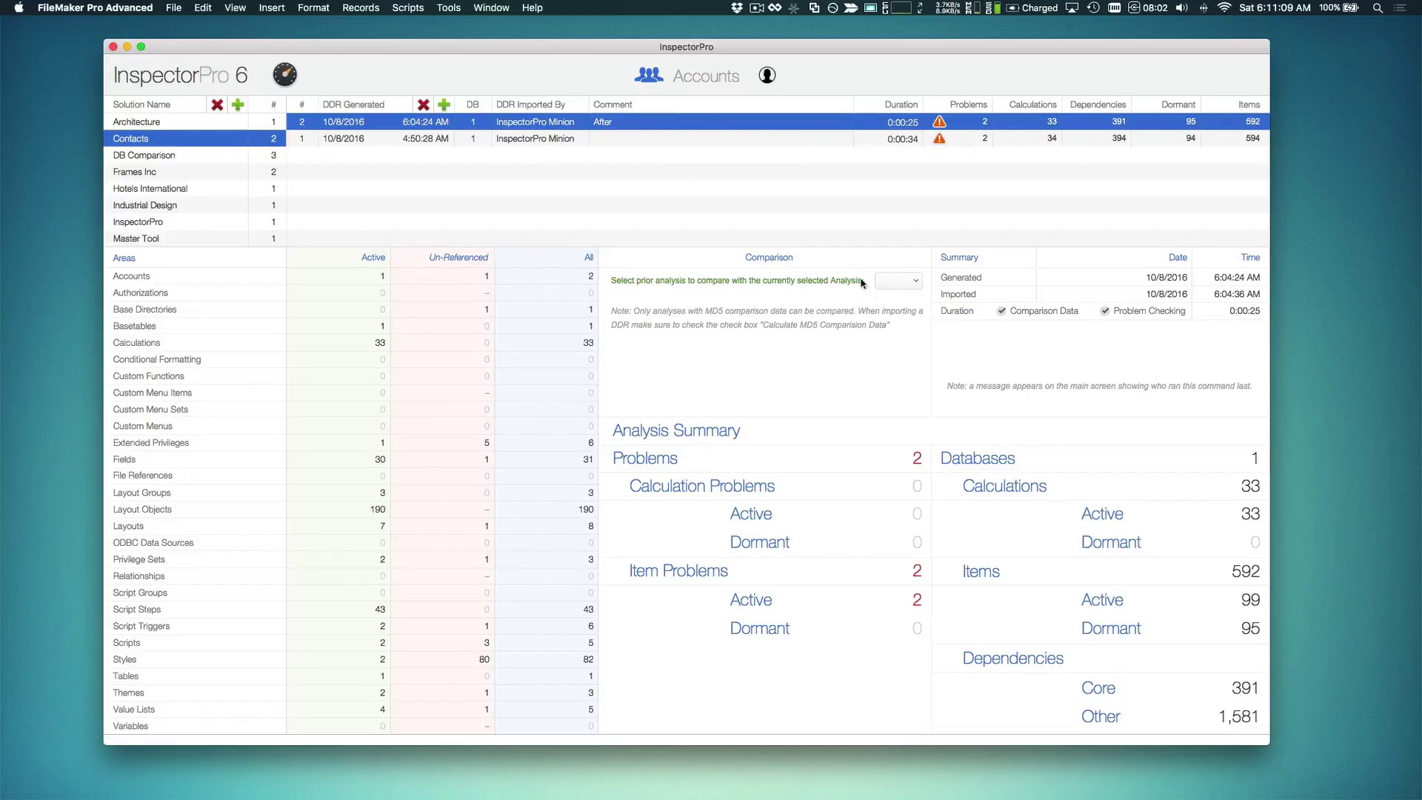
left_click(892, 281)
left_click(894, 281)
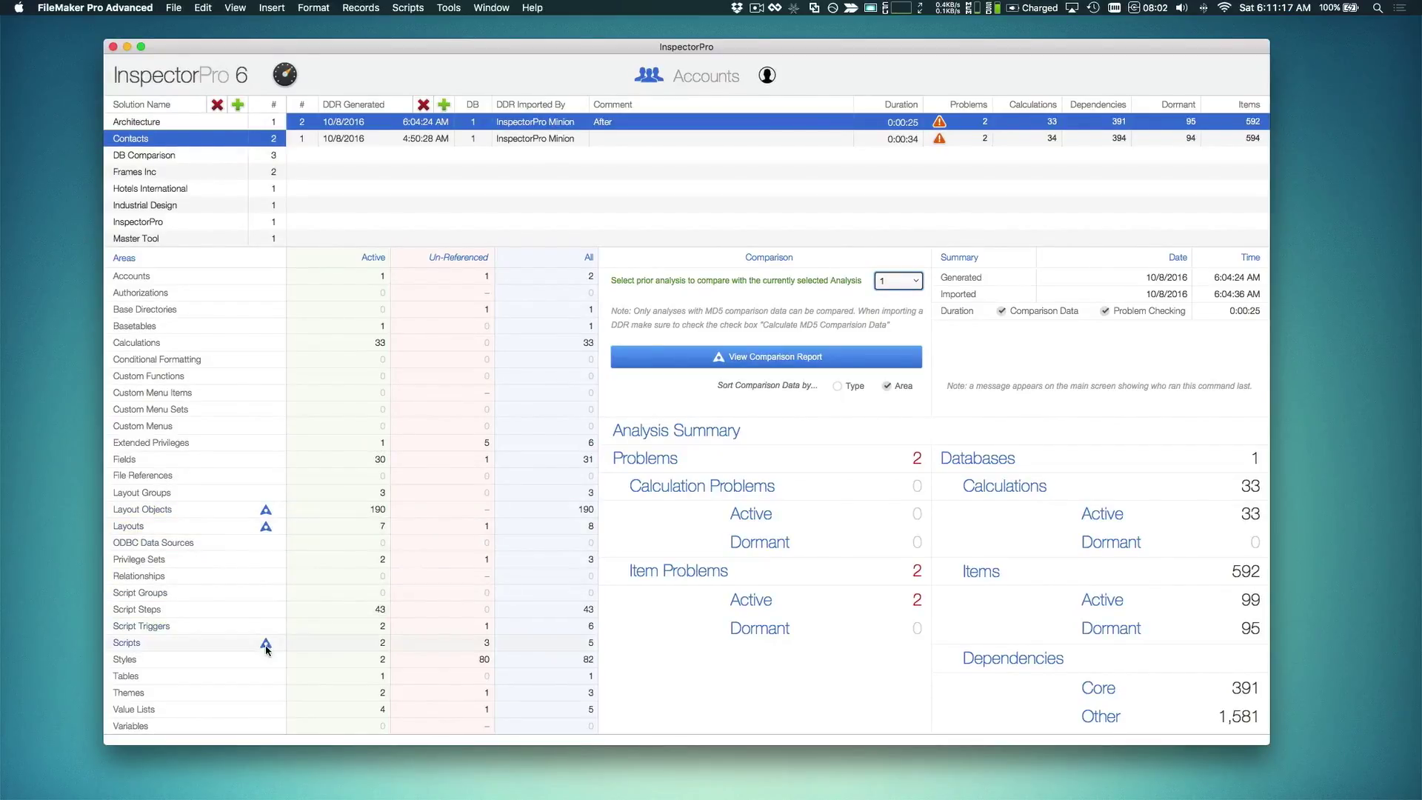
- List all layouts and show the before and after comparison for the Contact Details | Tablet layout
mouse_move(271, 650)
left_click(245, 530)
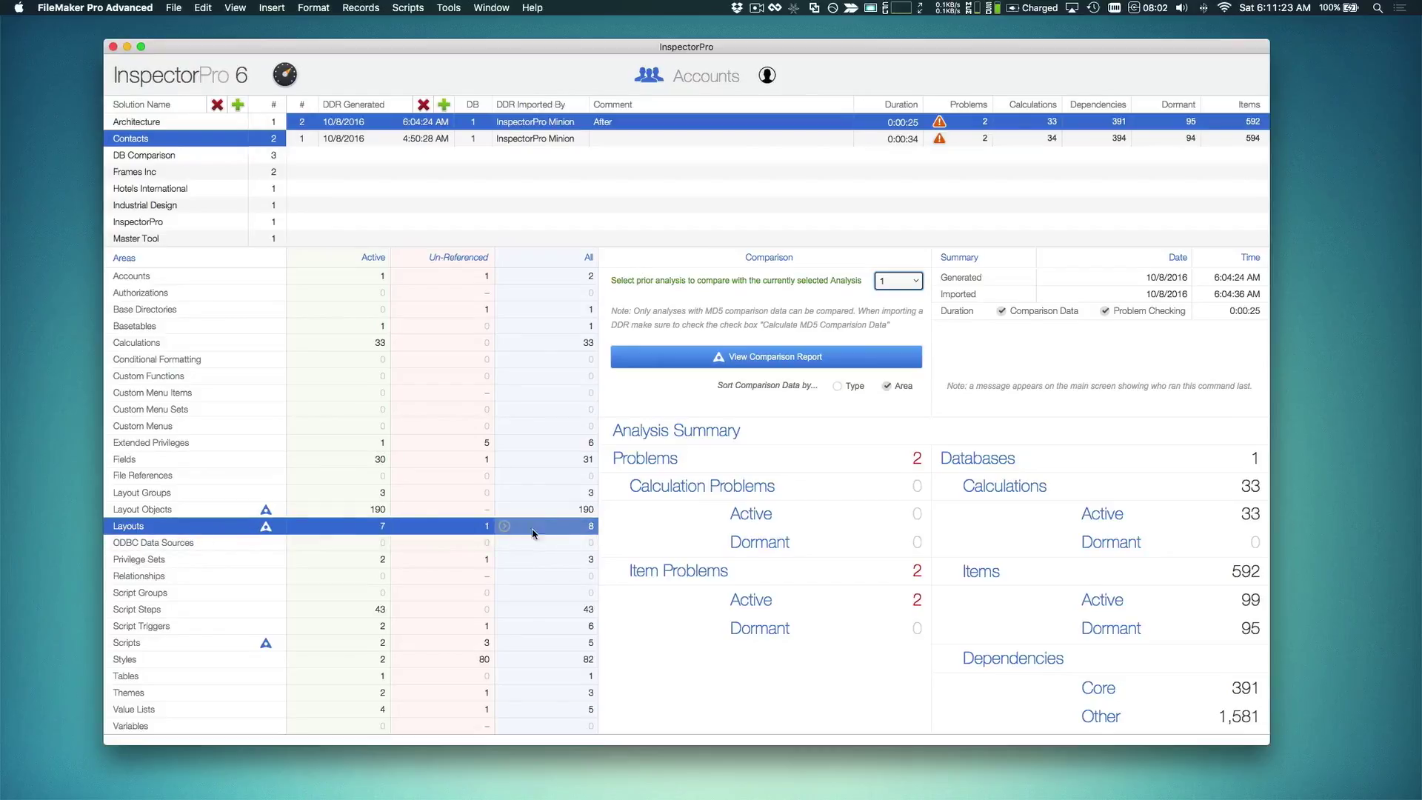
left_click(565, 527)
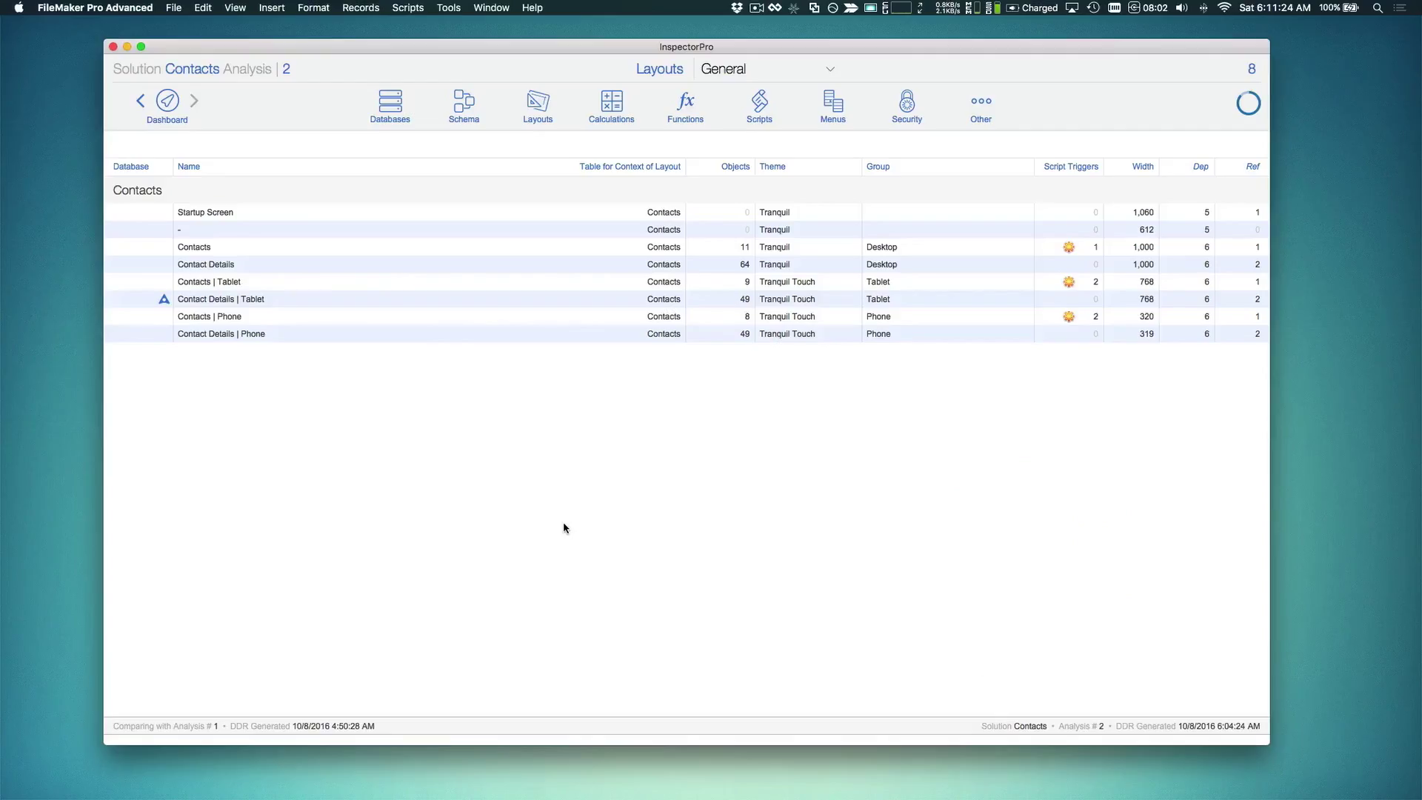
left_click(249, 300)
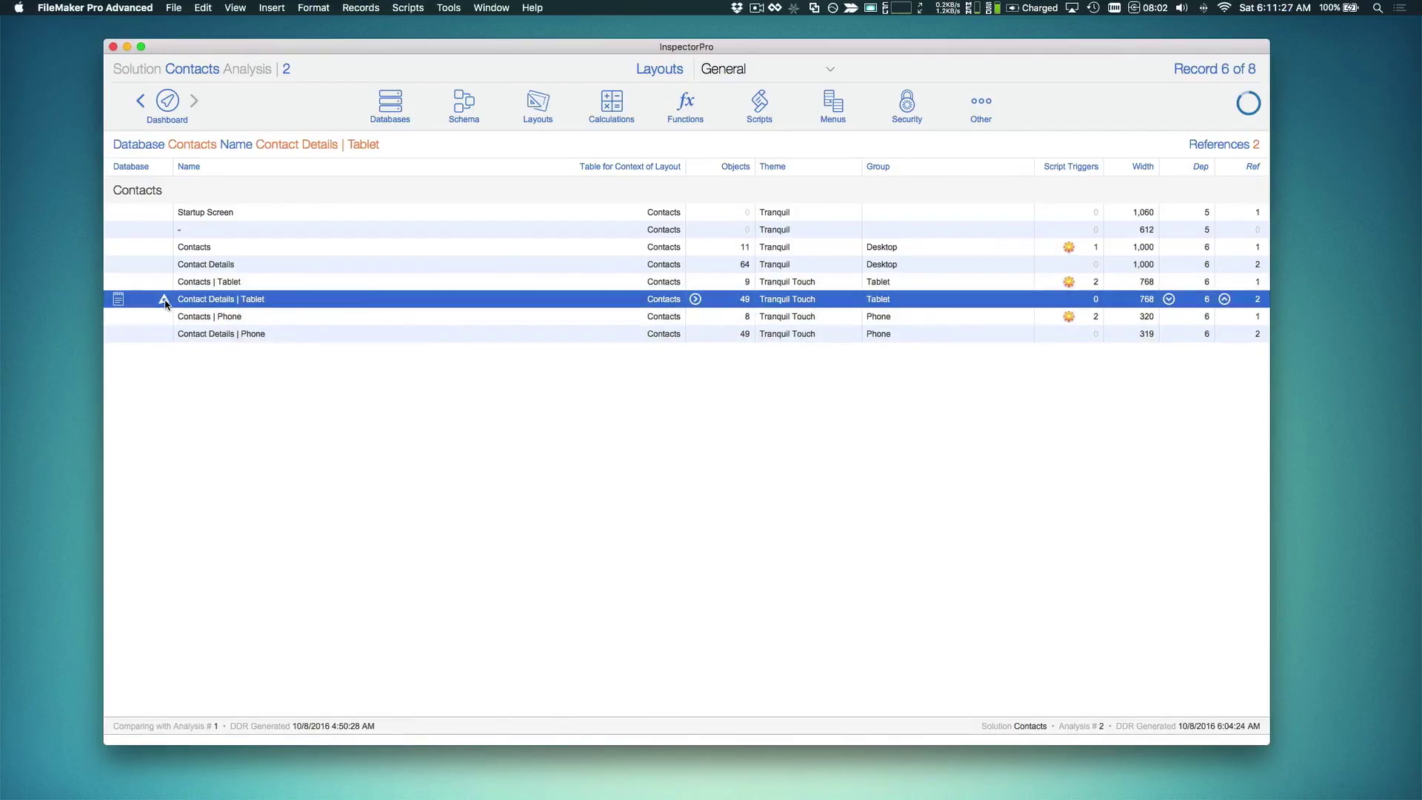
left_click(164, 300)
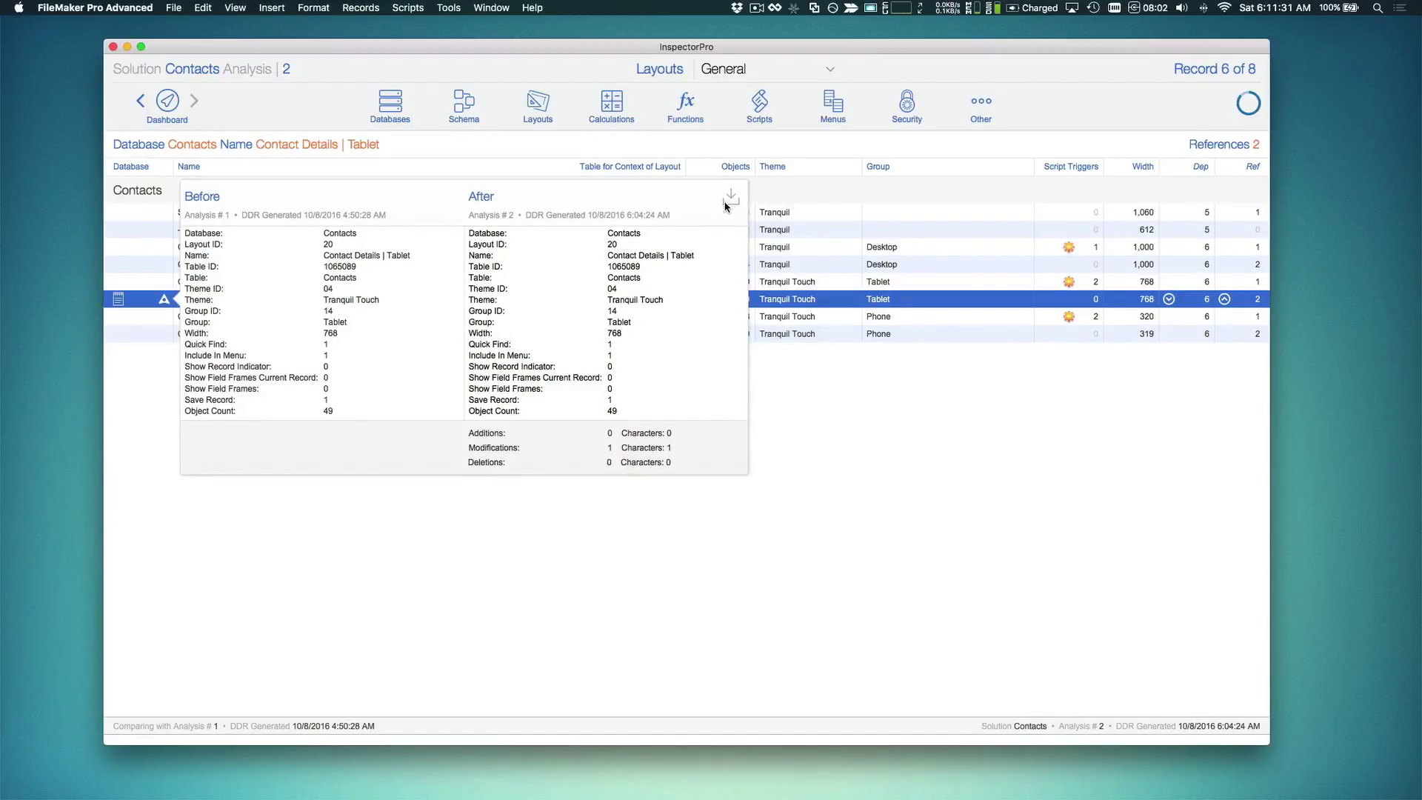
- Copy the layout's comparison text into a new TextEdit document and highlight the changed References line
scroll(733, 205, "down", 1)
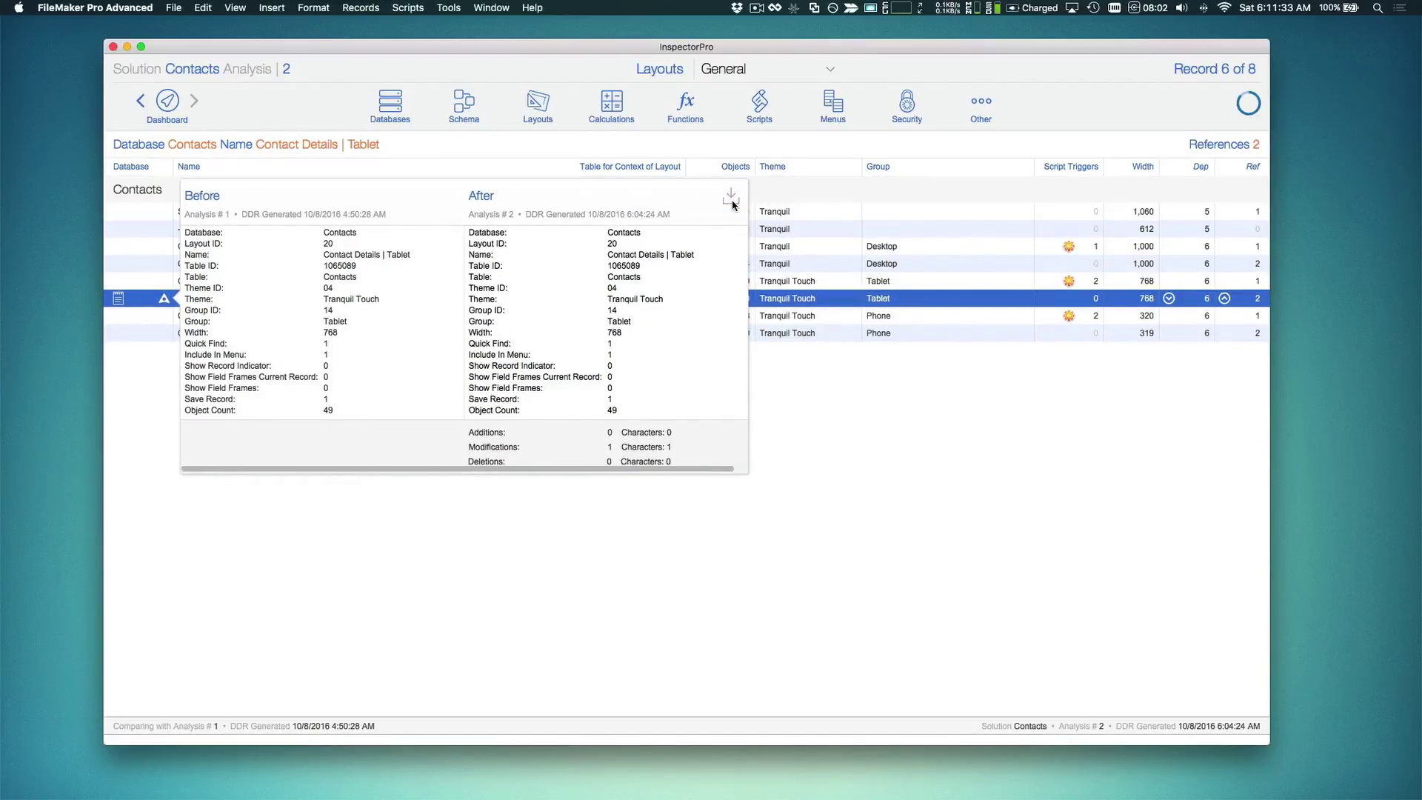
key("super+Tab")
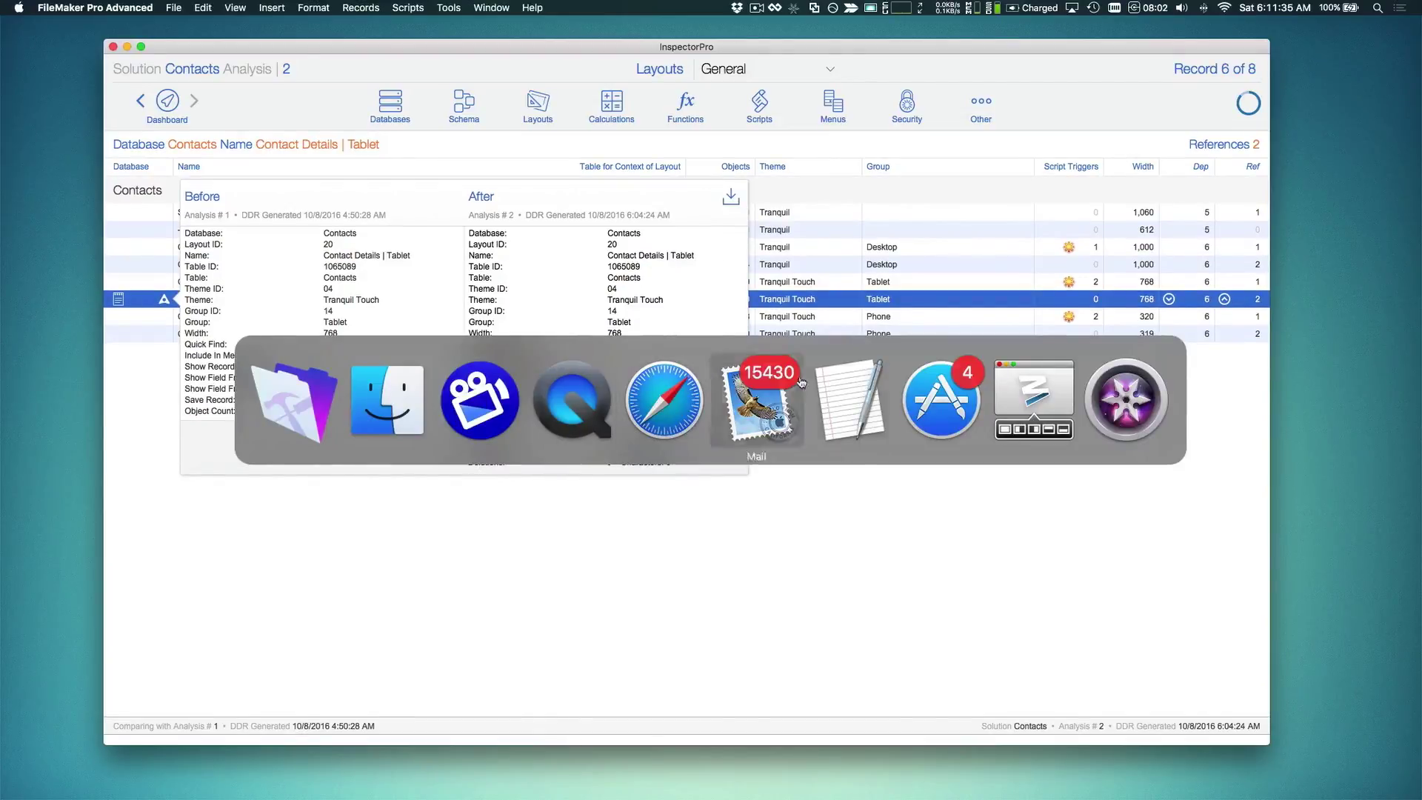
key("super+n")
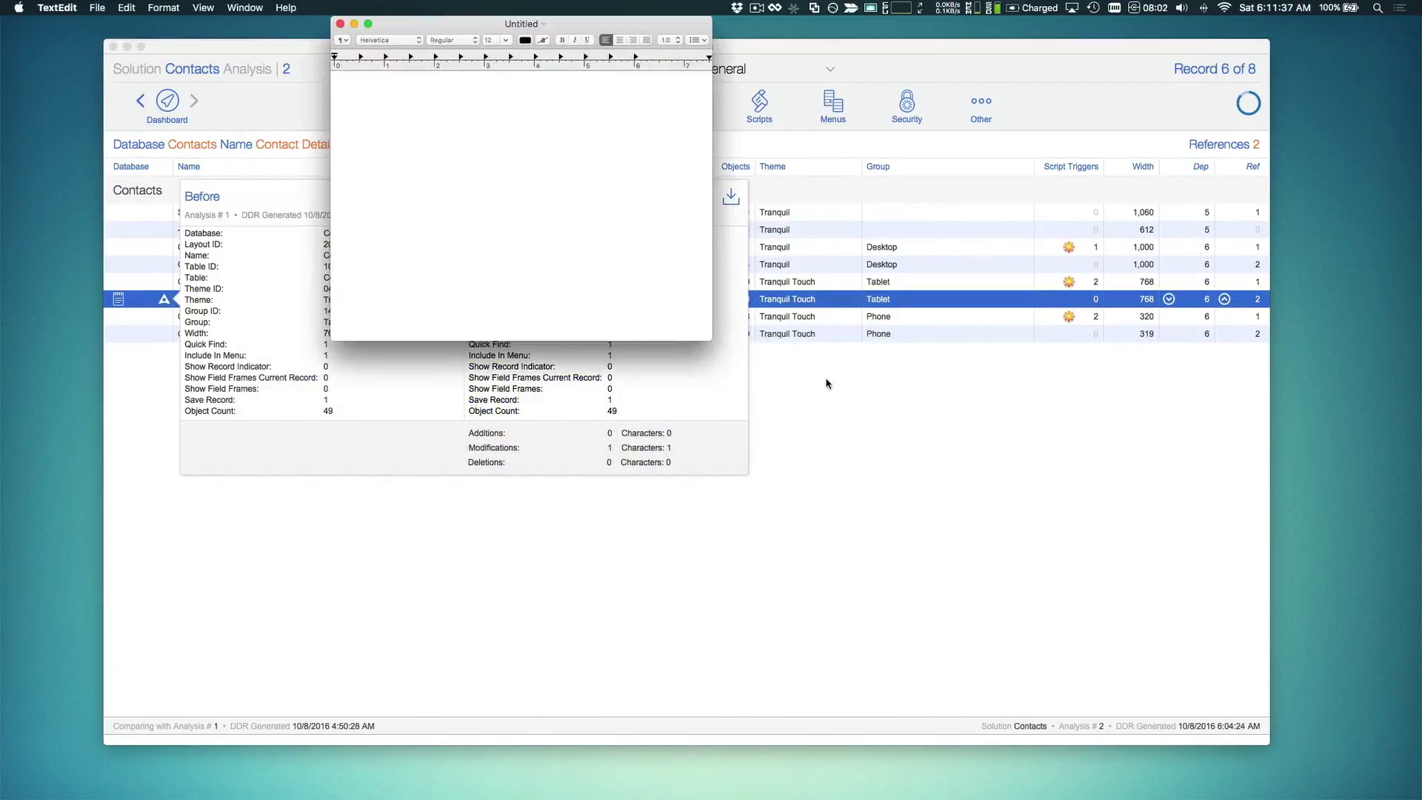
type("Database:\tContacts Layout ID:\t20 Name:Contact Details | Tablet Table ID:\t1065089 Table: Contacts Theme ID:\t04 Theme:\tTranquil Touch Group ID:\t14 Group:\tTablet Width: 768 Quick Find:\t1 Include In Menu:\t1 Show Record Indicator:\t0 Show Field Frames Current Record:\t0 Show Field Frames:0 Save Record:\t1 Object Count:\t49 Layout Styles MD5: Problems: Dependencies:\t6 References:\t2  Additions:\t0\tCharacters: 0 Modifications:\t1\tCharacters: 1 Deletions:\t0\tCharacters: 0")
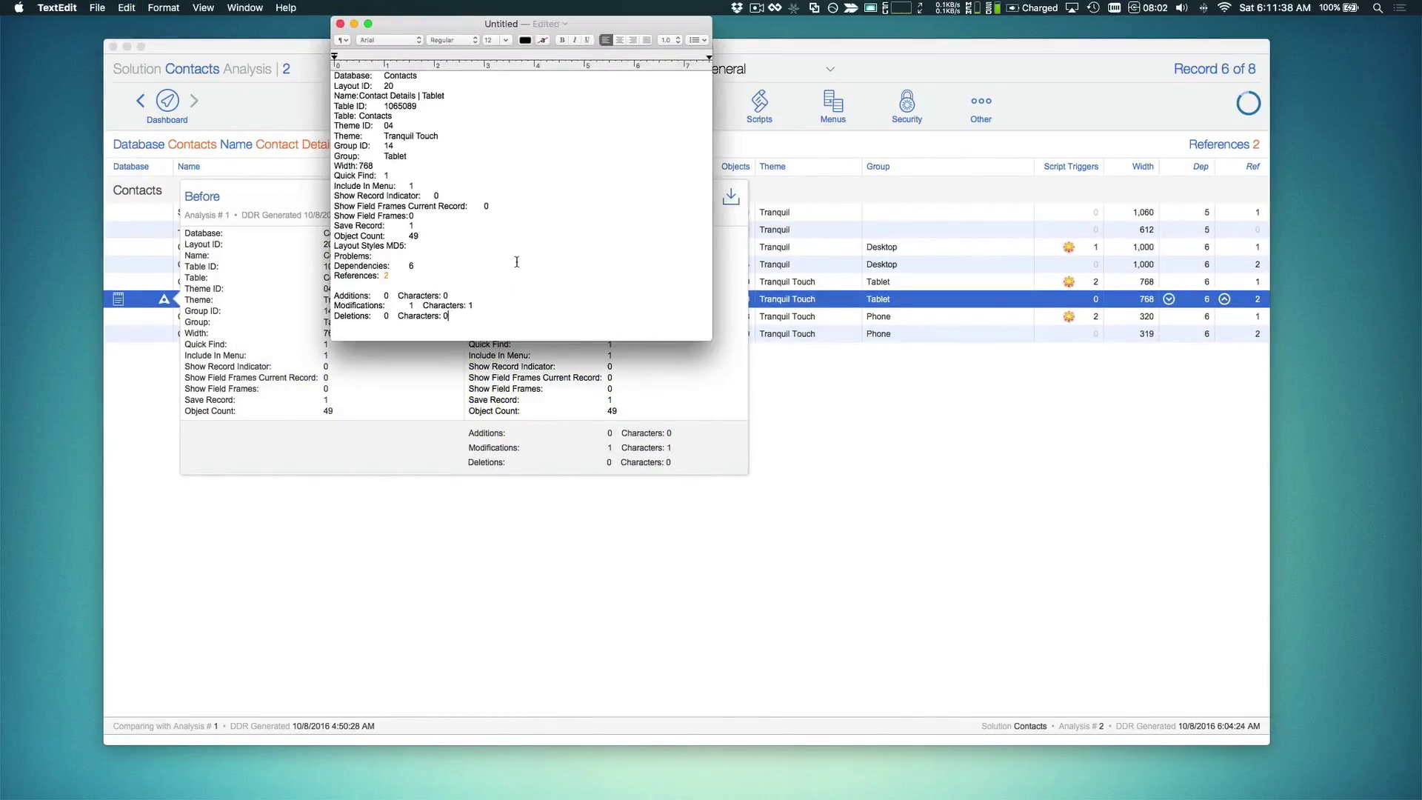
left_click_drag(385, 277, 330, 278)
left_click(402, 282)
- Cancel saving the TextEdit document, clear all its text, move it aside and switch back to FileMaker Pro Advanced
left_click(340, 24)
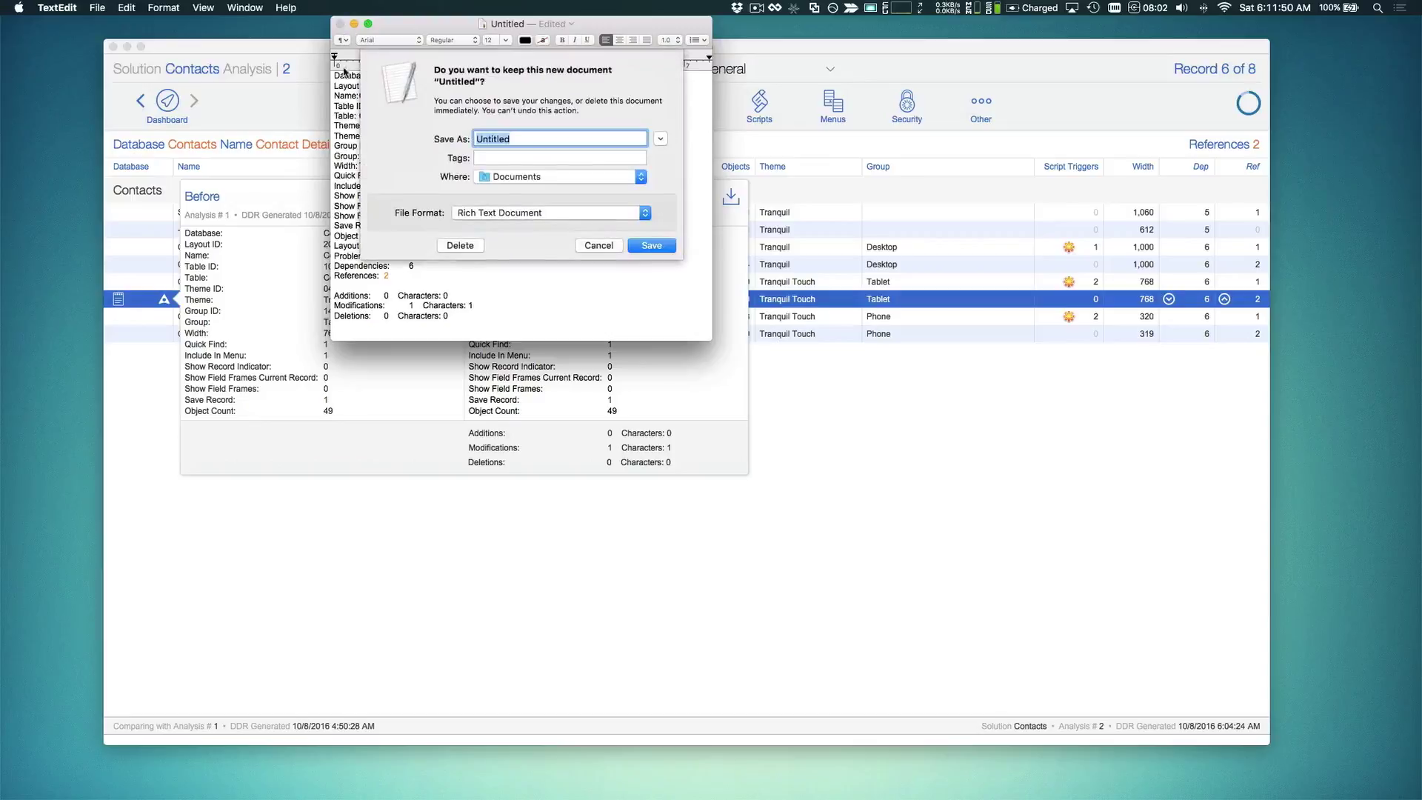
left_click(598, 246)
key("super+a")
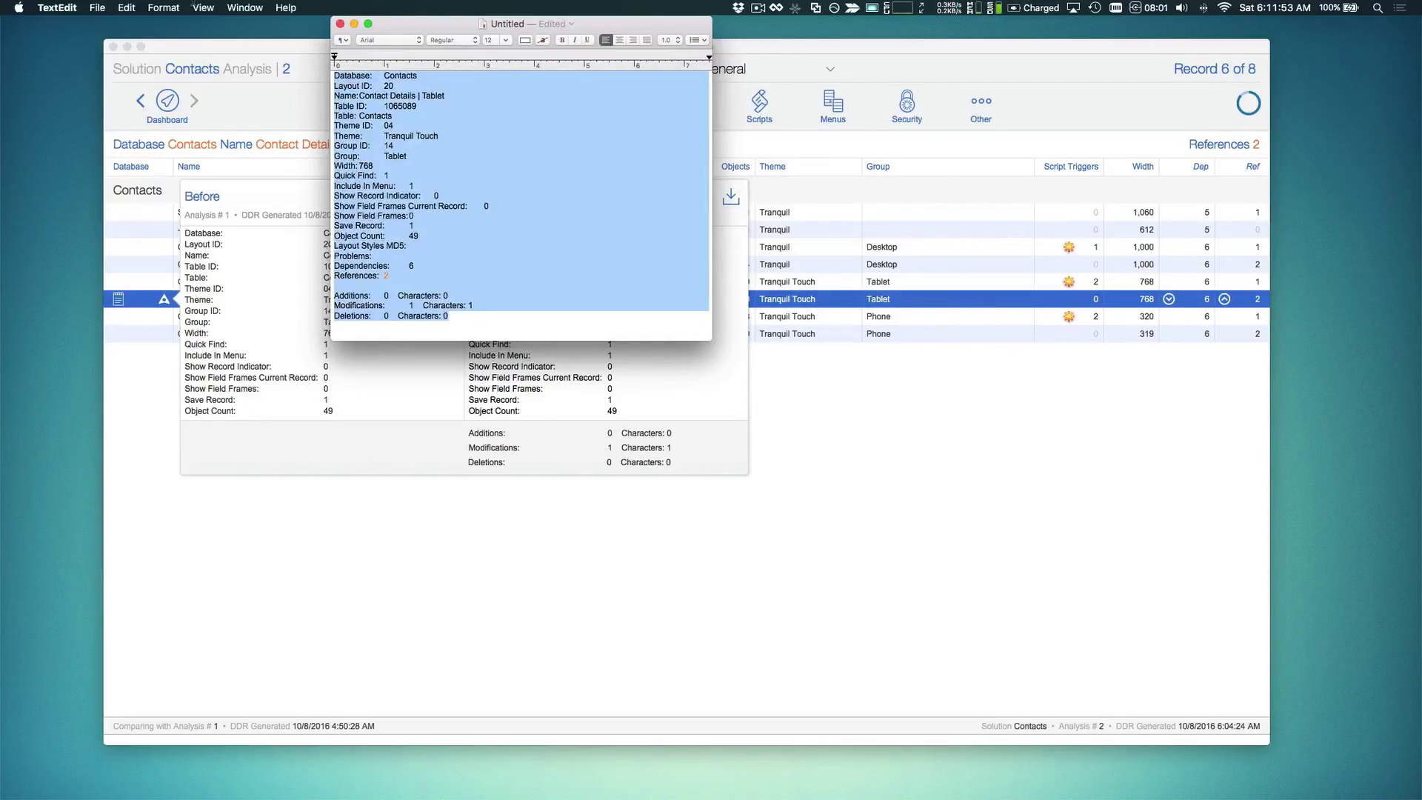
key("BackSpace")
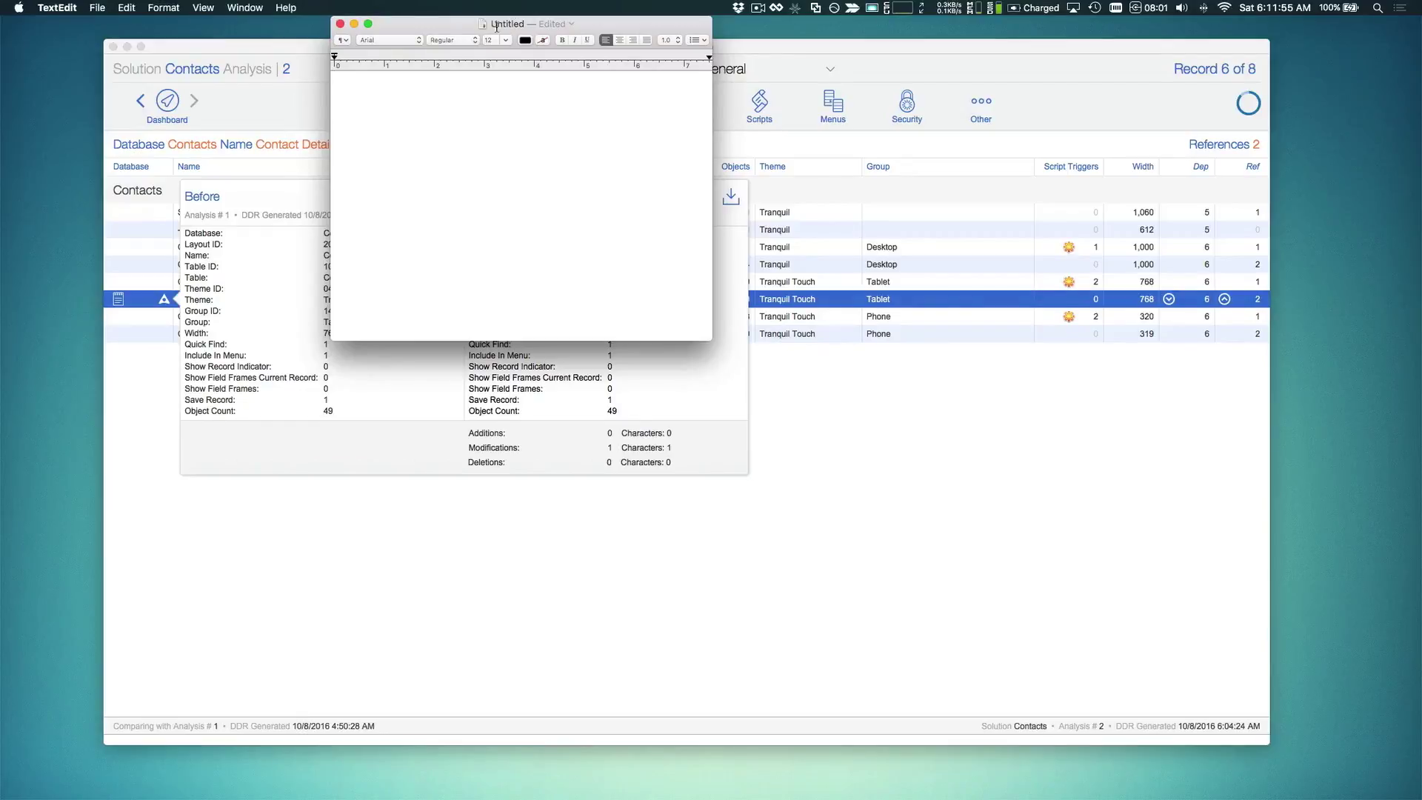
left_click_drag(496, 26, 939, 388)
left_click(857, 194)
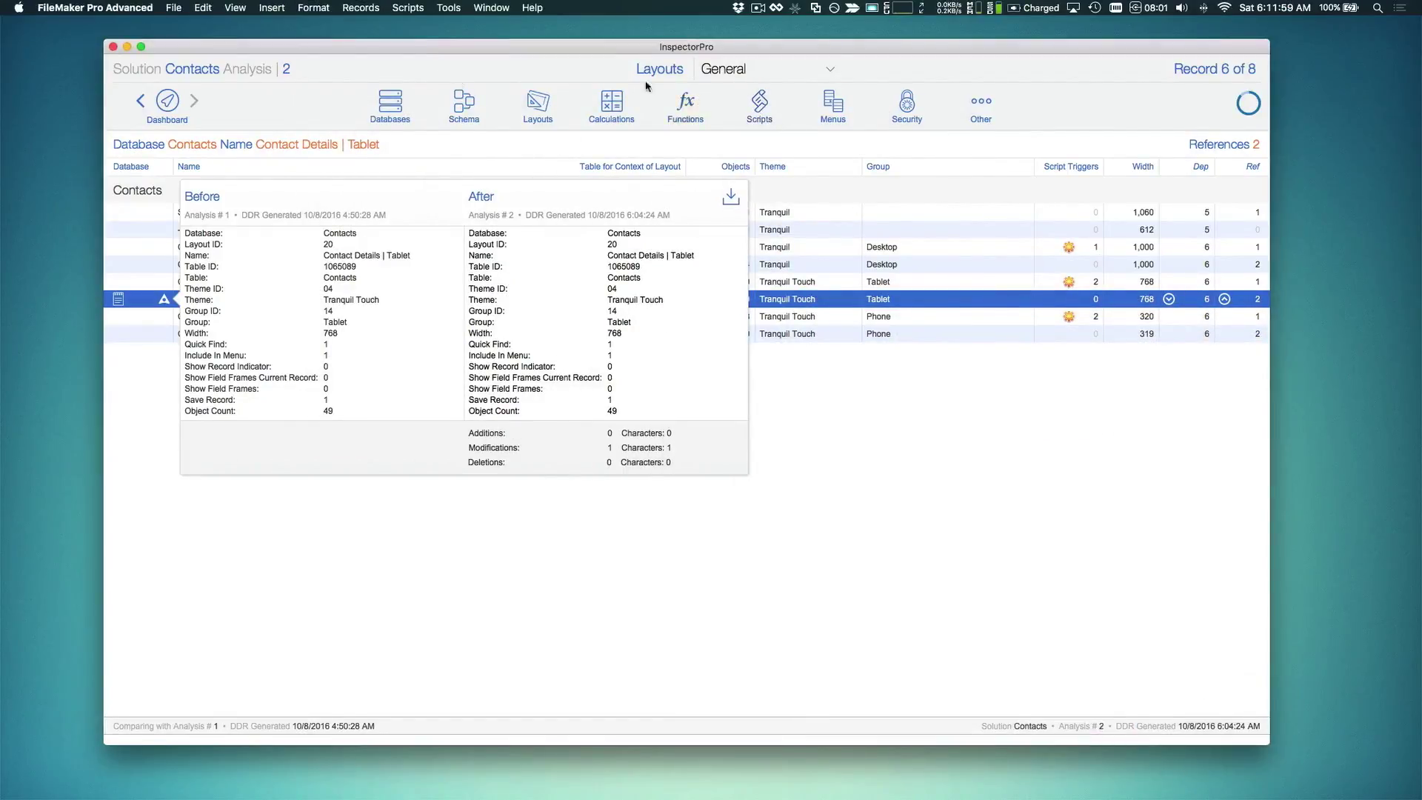
- Return to the dashboard and view the comparison report sorted by Area
left_click(166, 102)
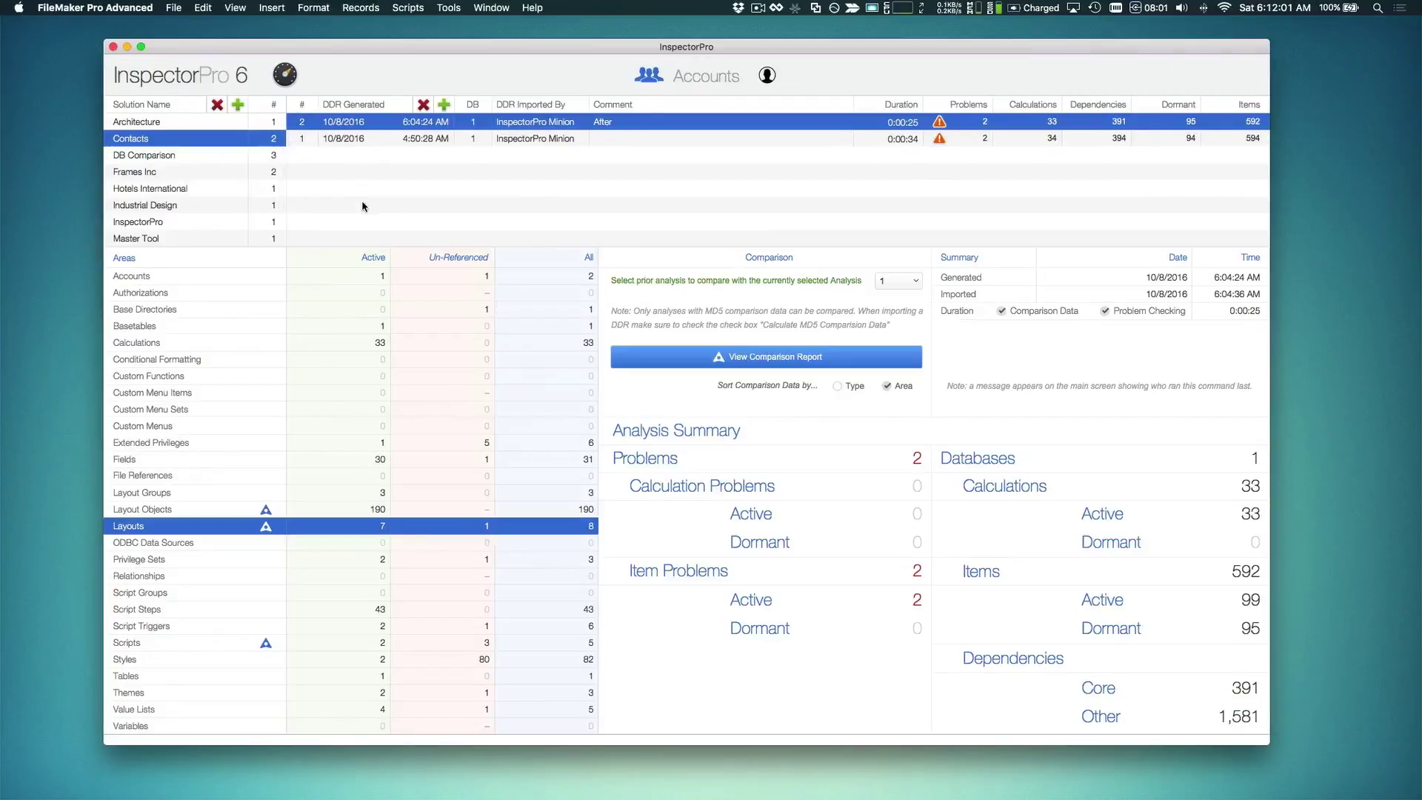
left_click(734, 363)
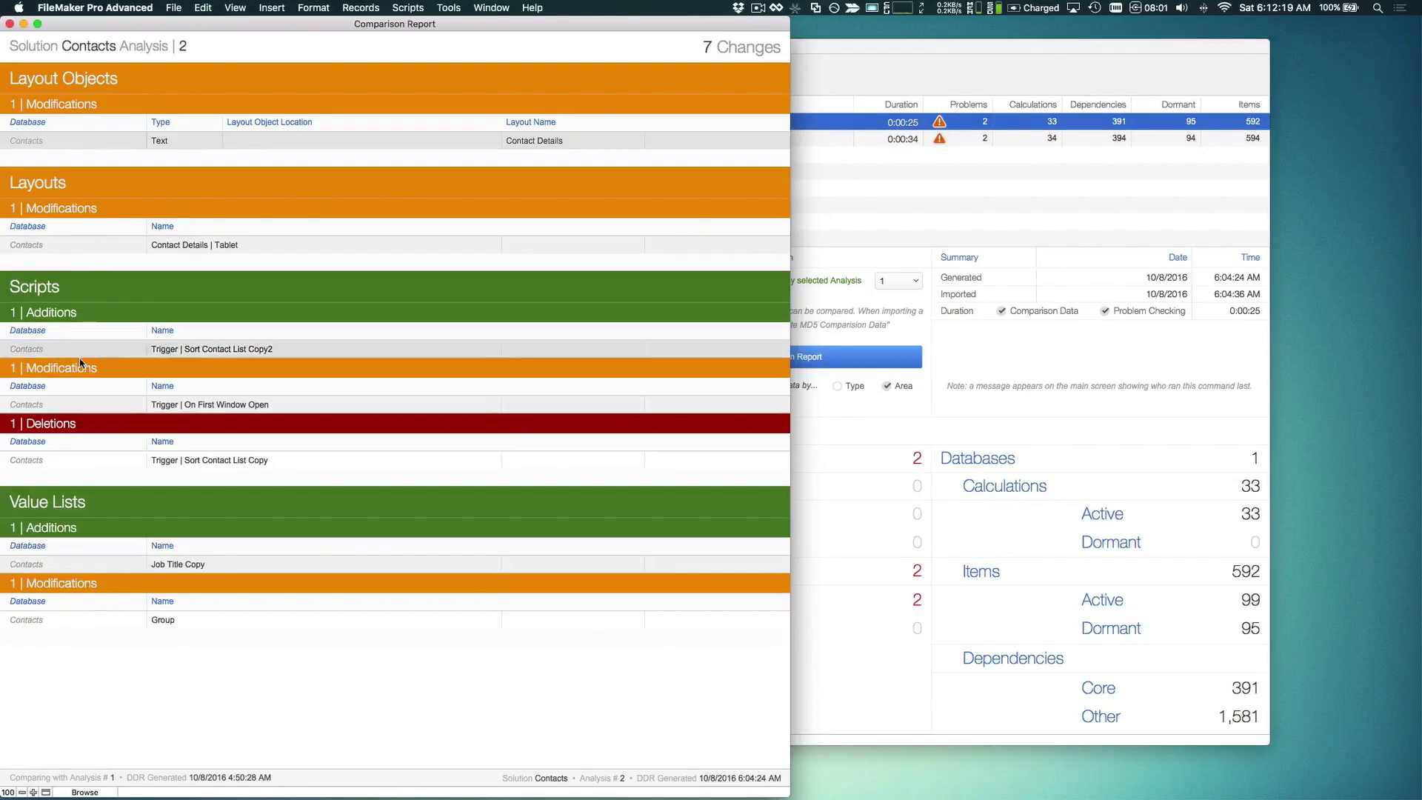
- Close the report, sort the comparison data by Type and view the comparison report again
left_click(9, 25)
left_click(845, 388)
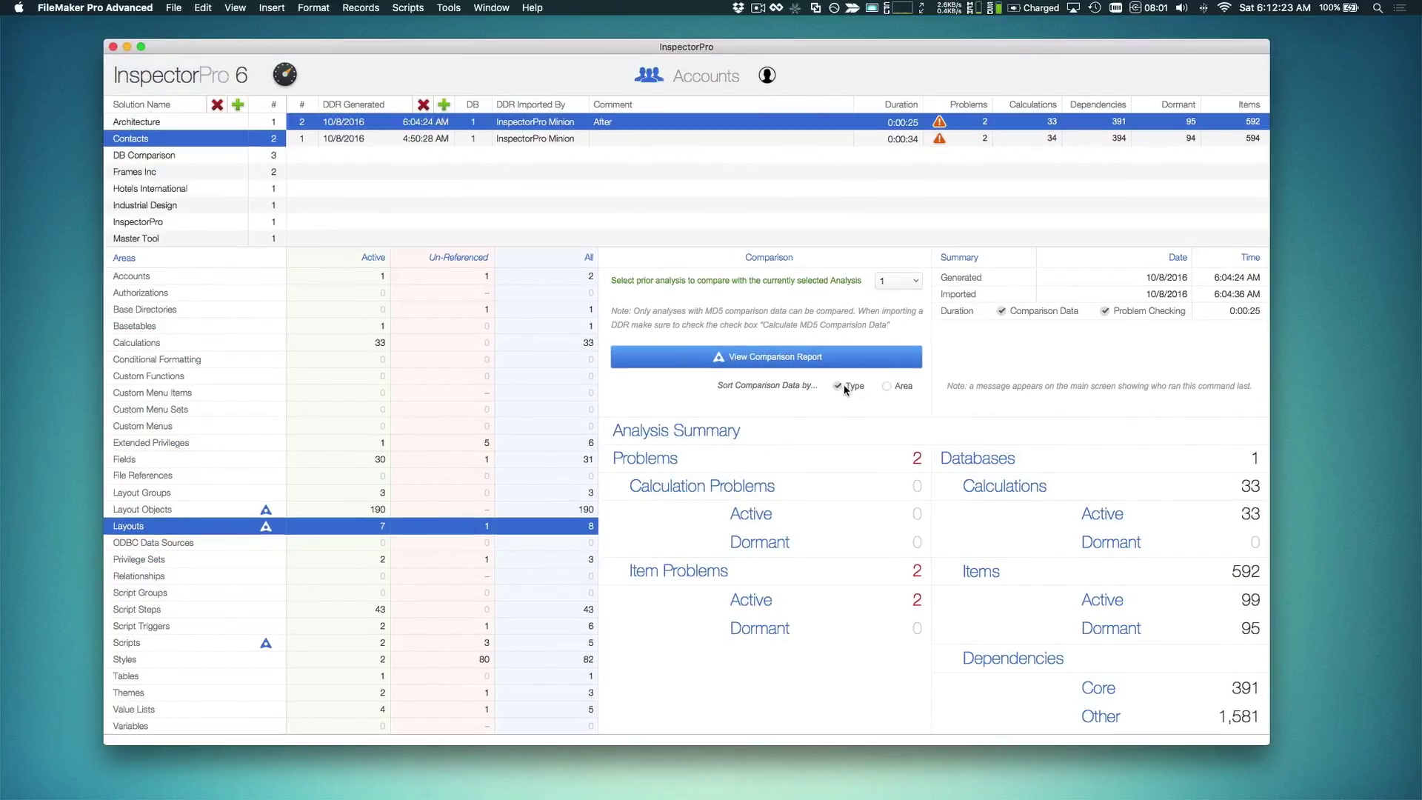
left_click(807, 359)
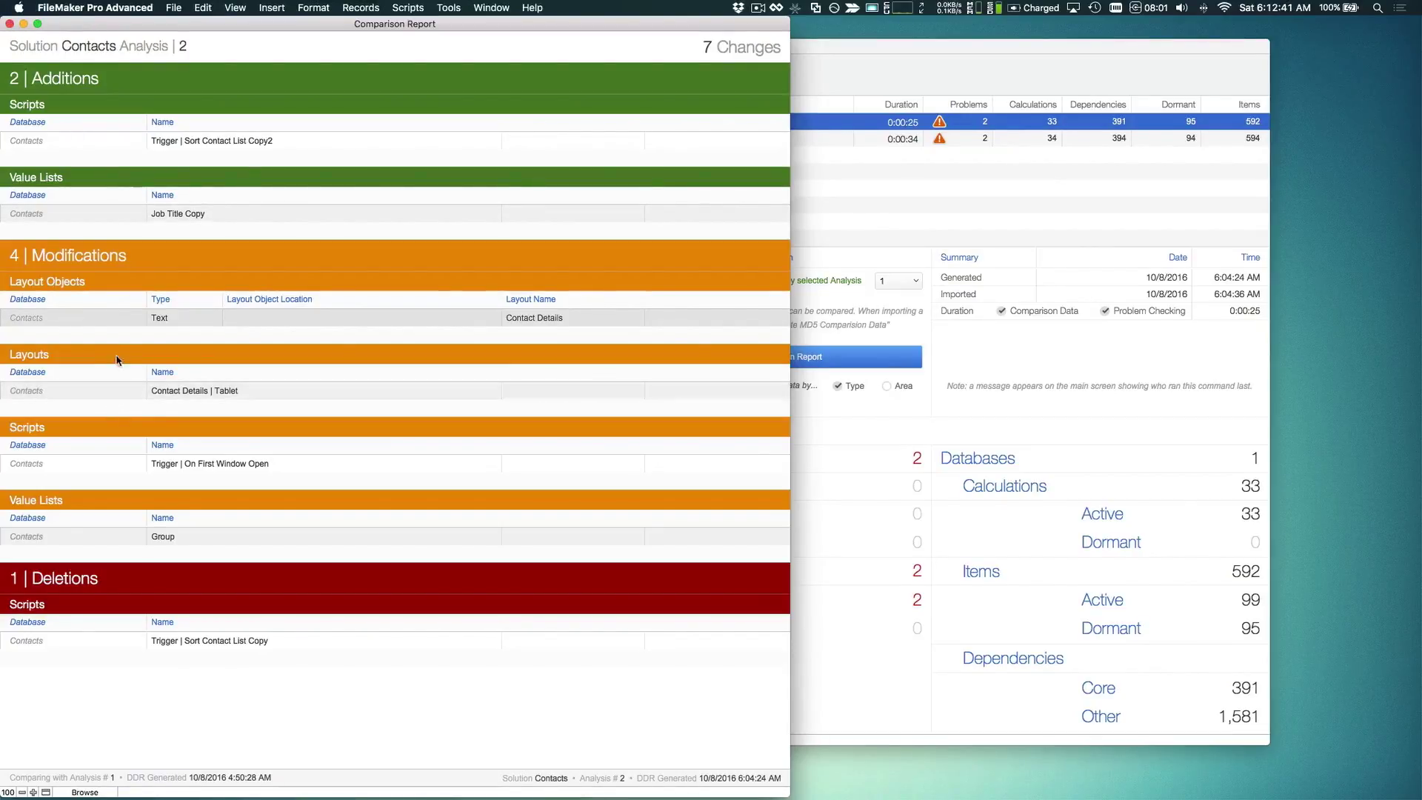
- Select the modified Text layout object of Contact Details in the report, then move the report window aside and bring the dashboard forward
left_click(194, 317)
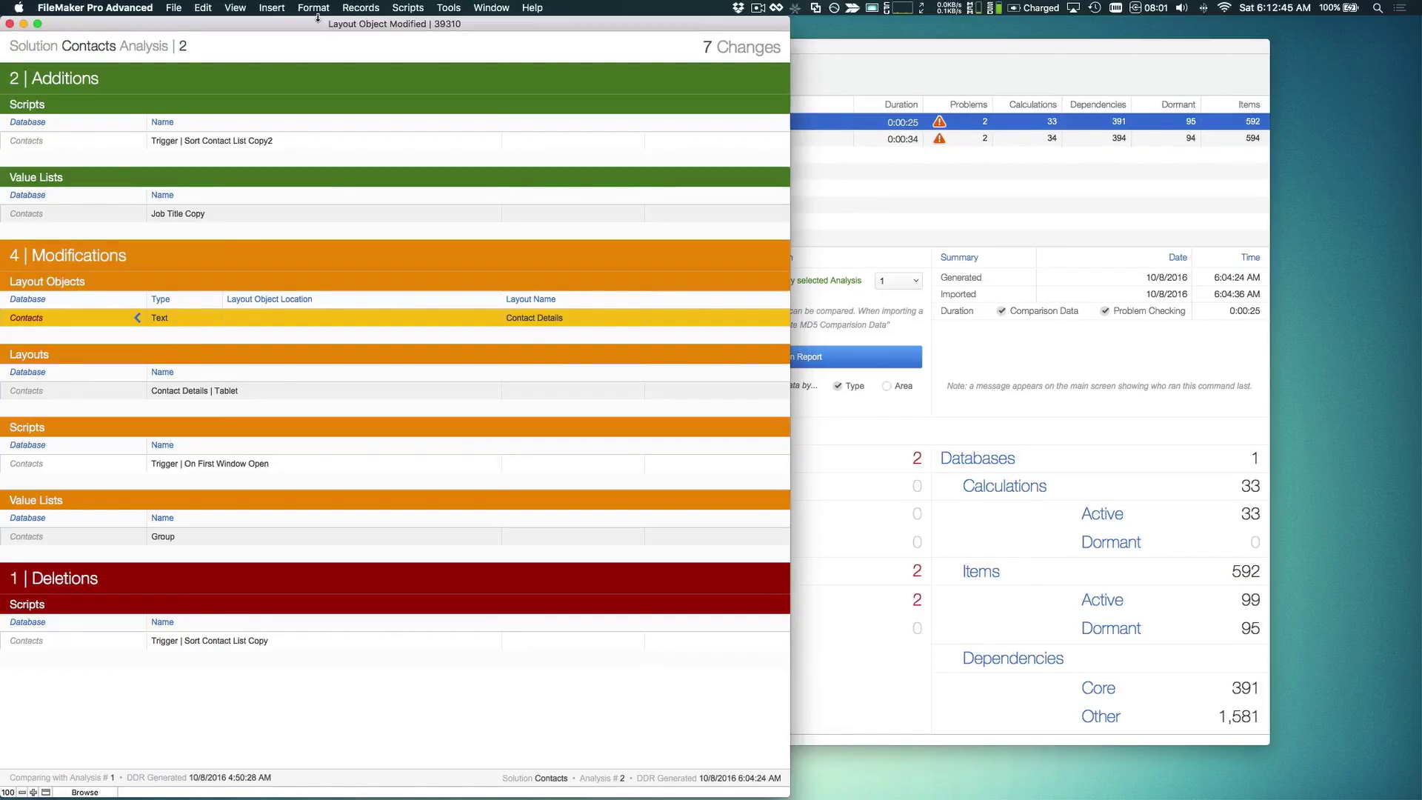
left_click_drag(317, 17, 809, 136)
left_click(472, 77)
- Bring up the Contacts database window and move it aside to inspect the Contact Details layout
left_click(491, 8)
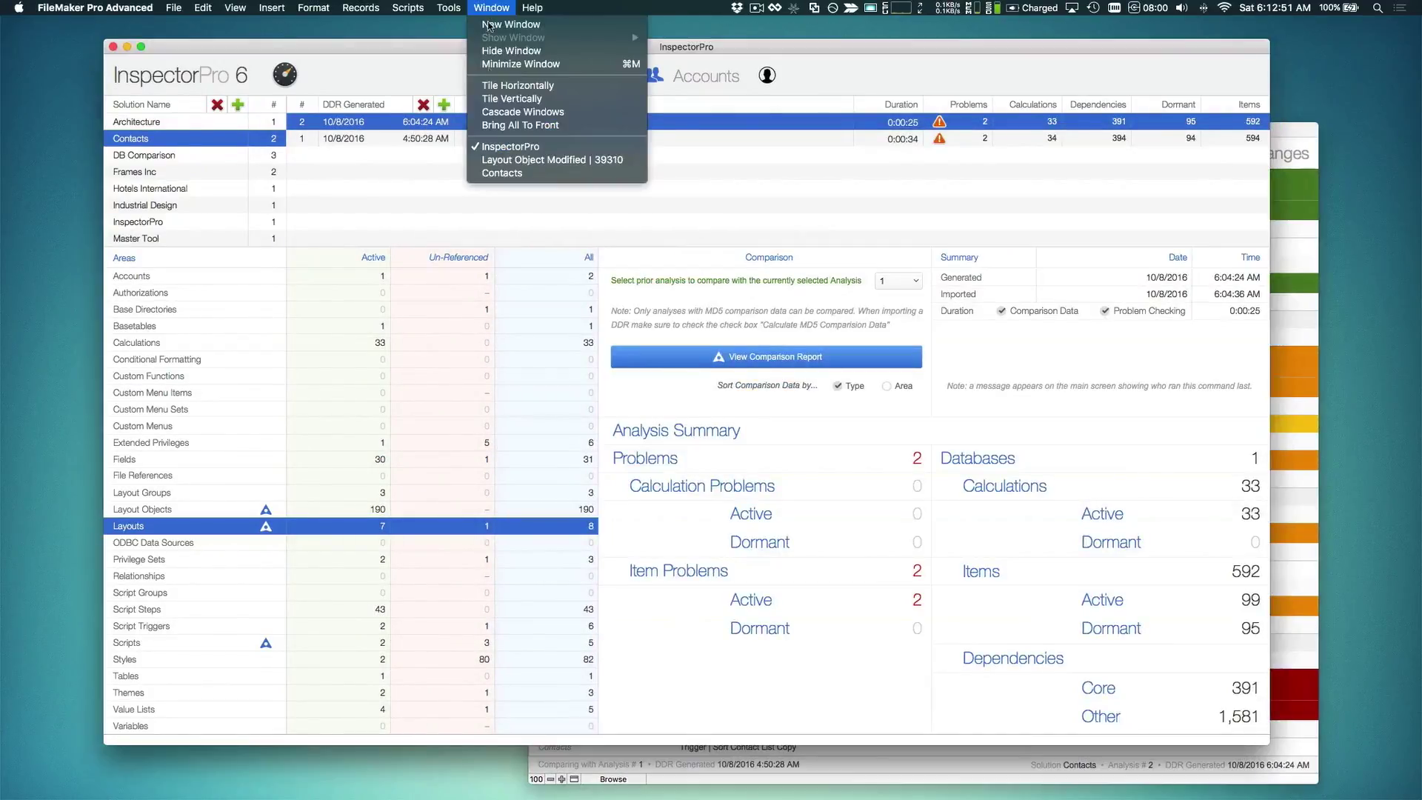
left_click(500, 174)
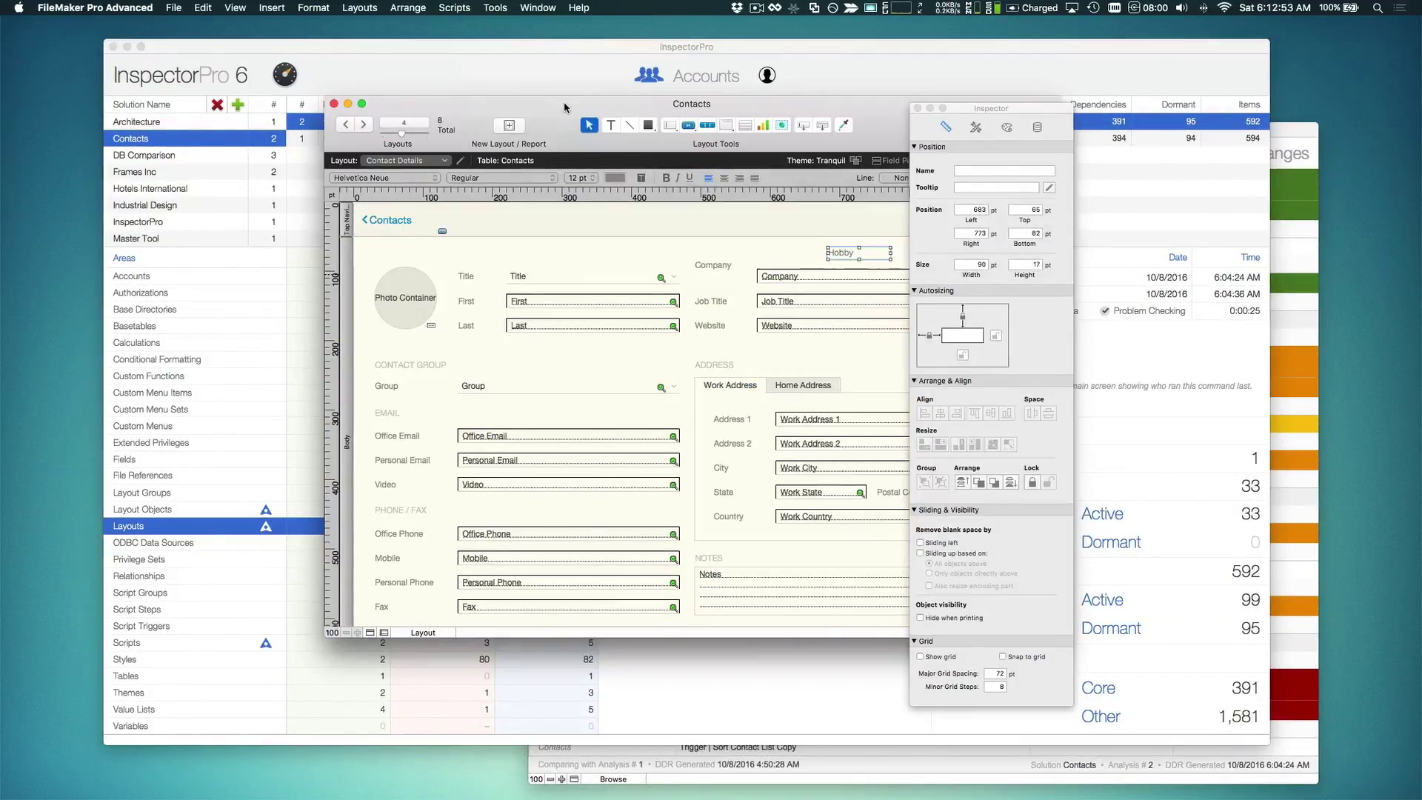
left_click_drag(563, 101, 281, 42)
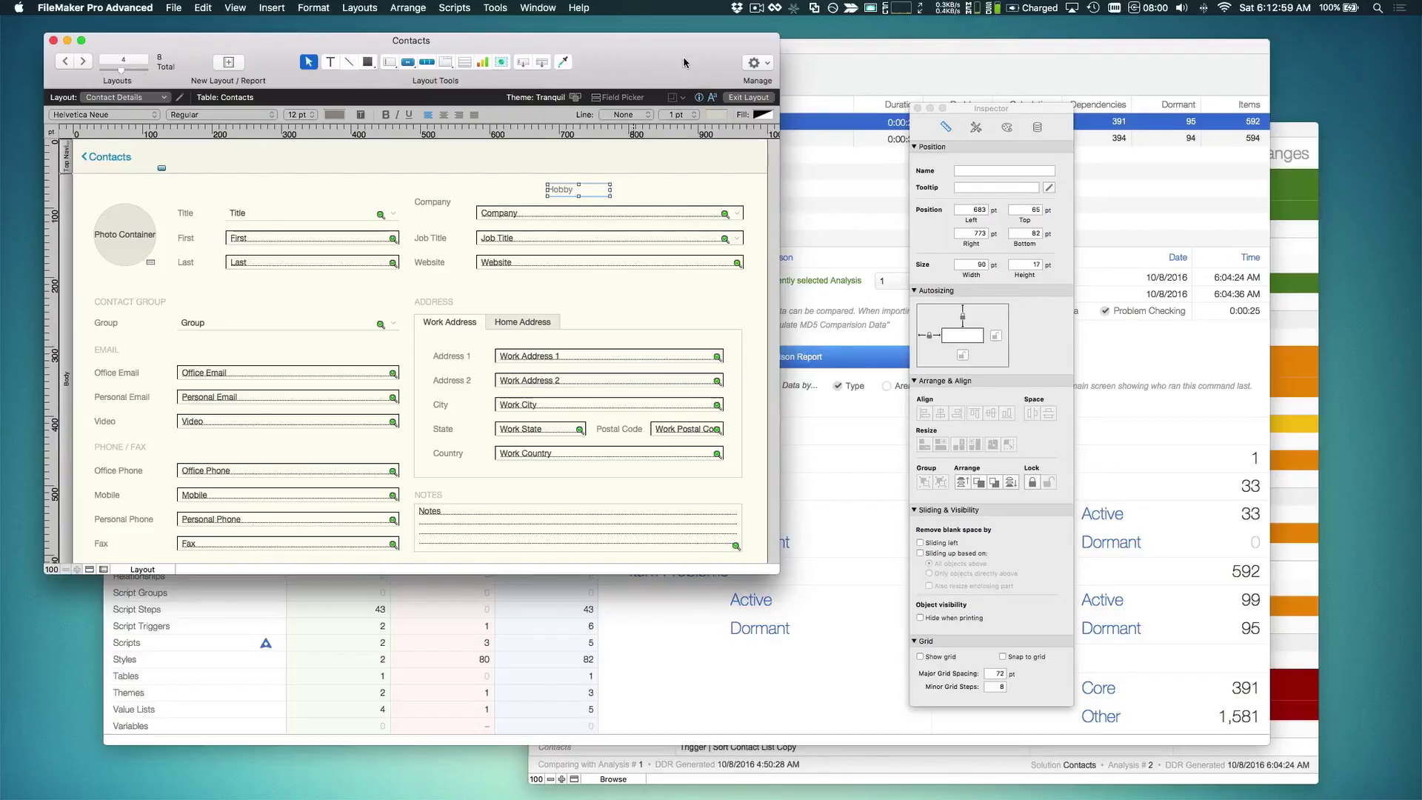
left_click(670, 169)
- Return to the comparison report and go from the modified Text object to its record in the Layout Objects list
left_click(826, 87)
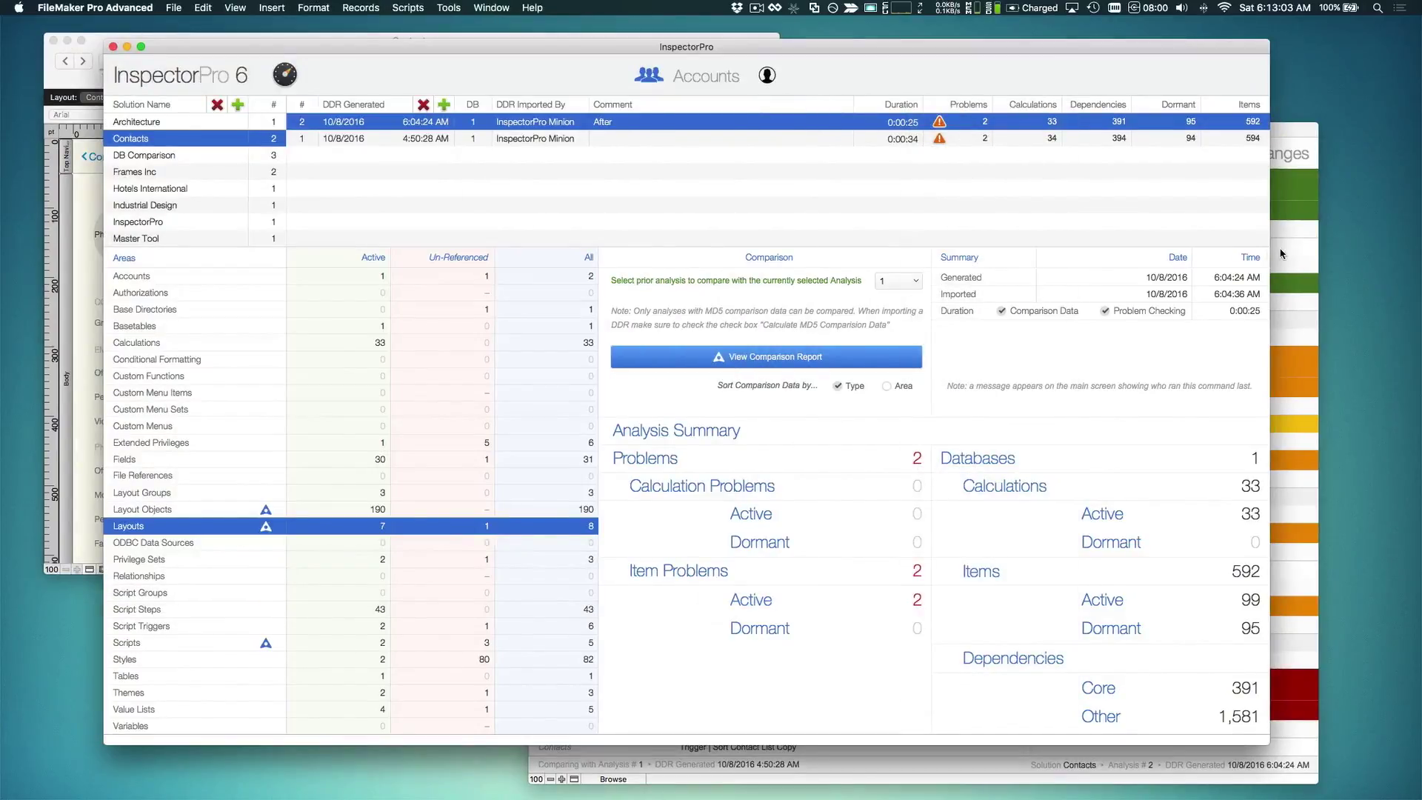
left_click(776, 356)
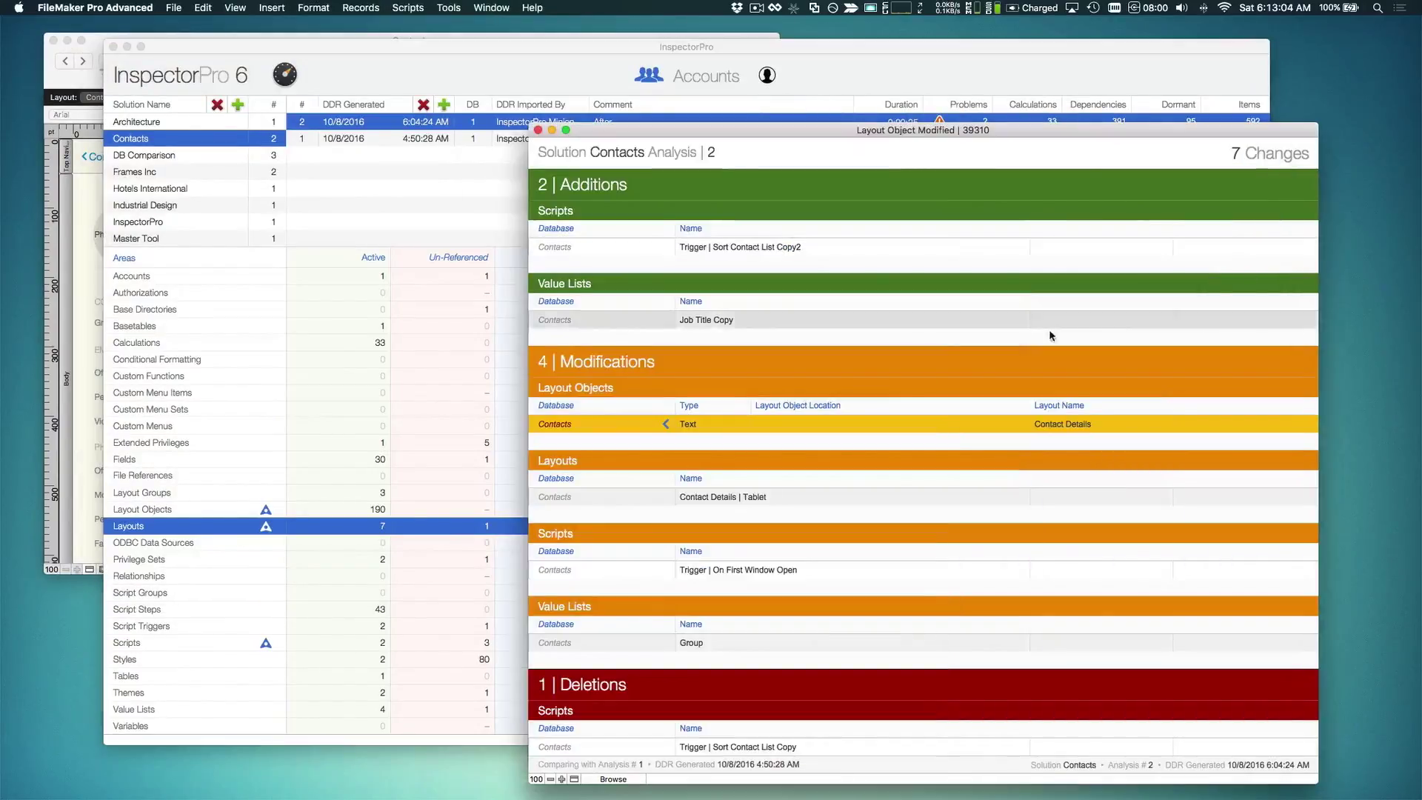
left_click(665, 424)
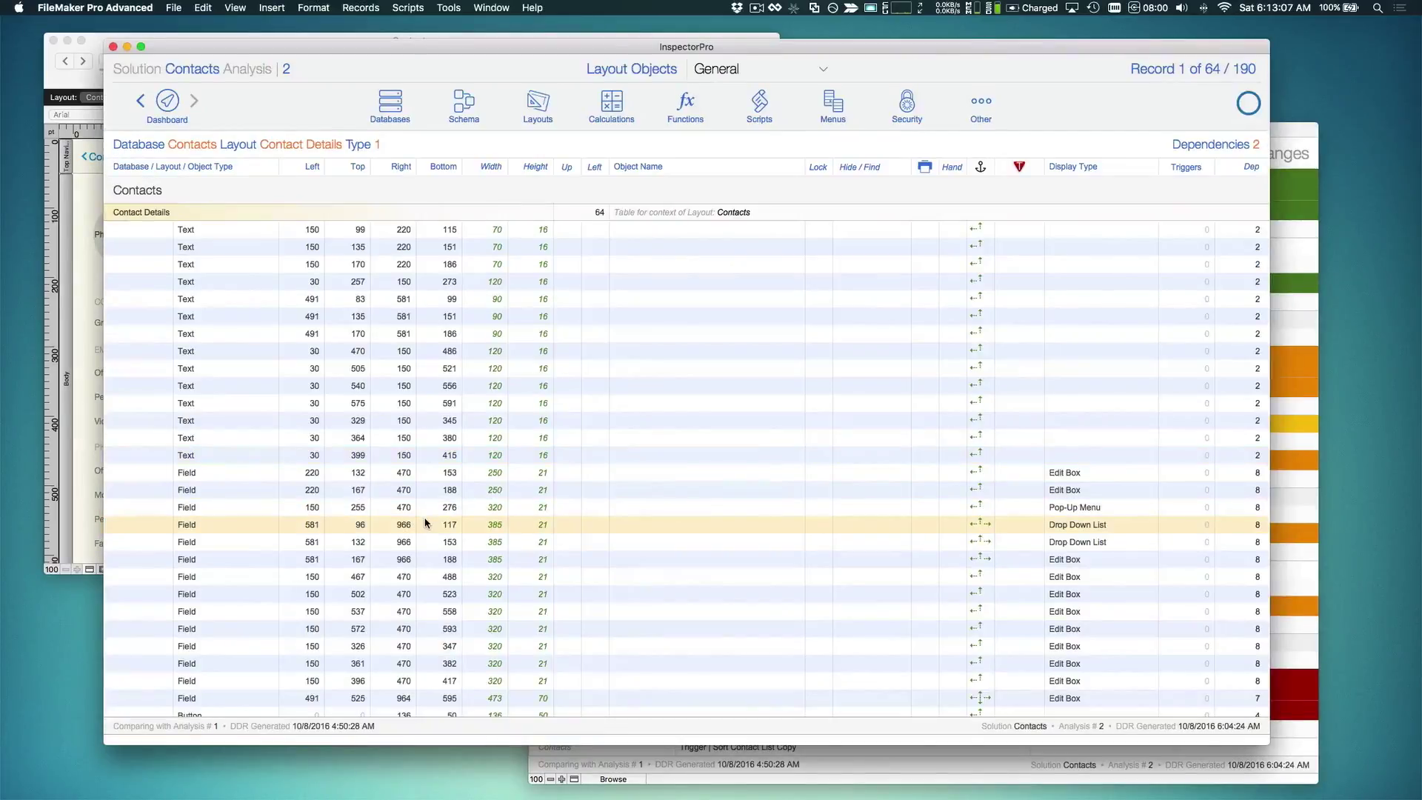
scroll(497, 516, "down", 15)
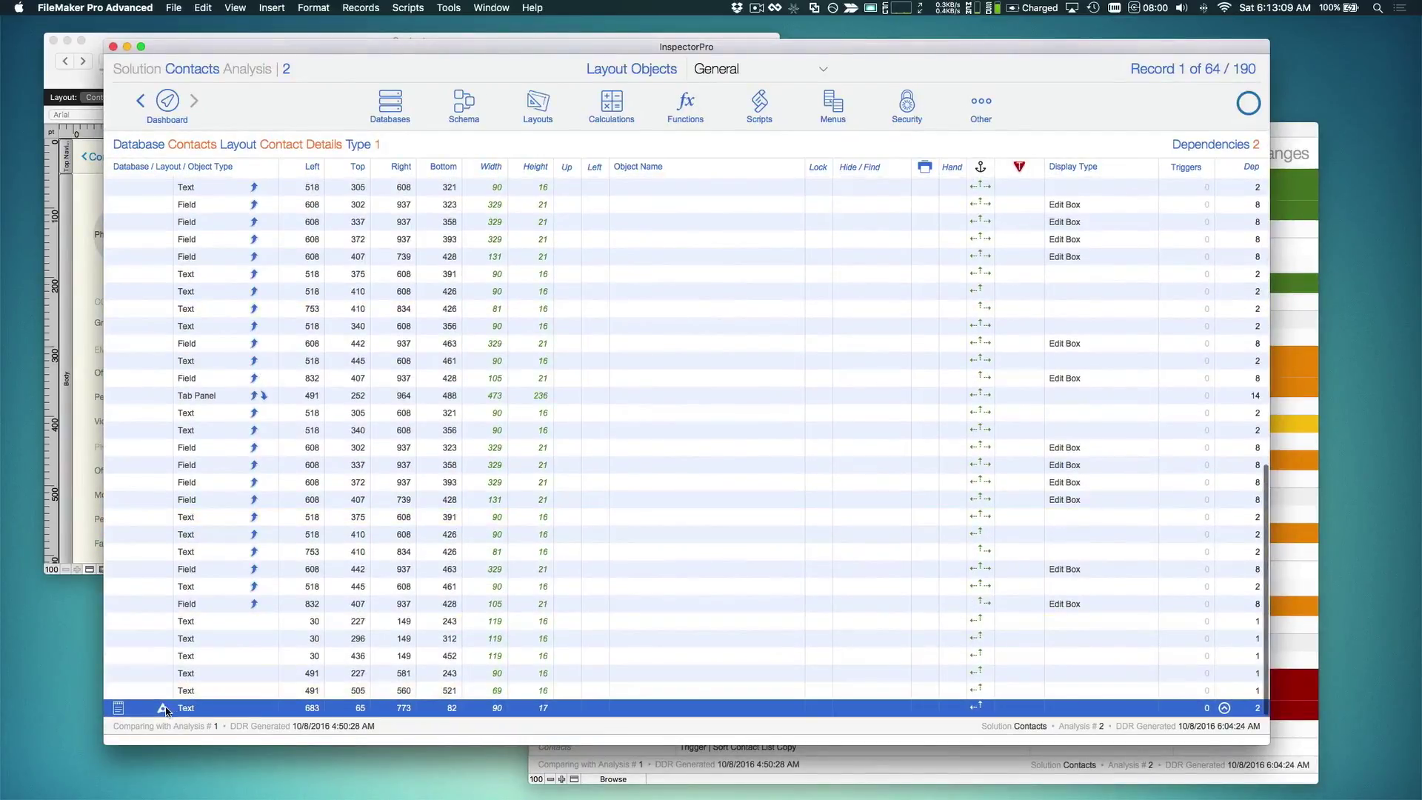
- Switch the layout objects list to the Fields / Text view and show the before and after comparison of the Hobby text object
left_click(737, 69)
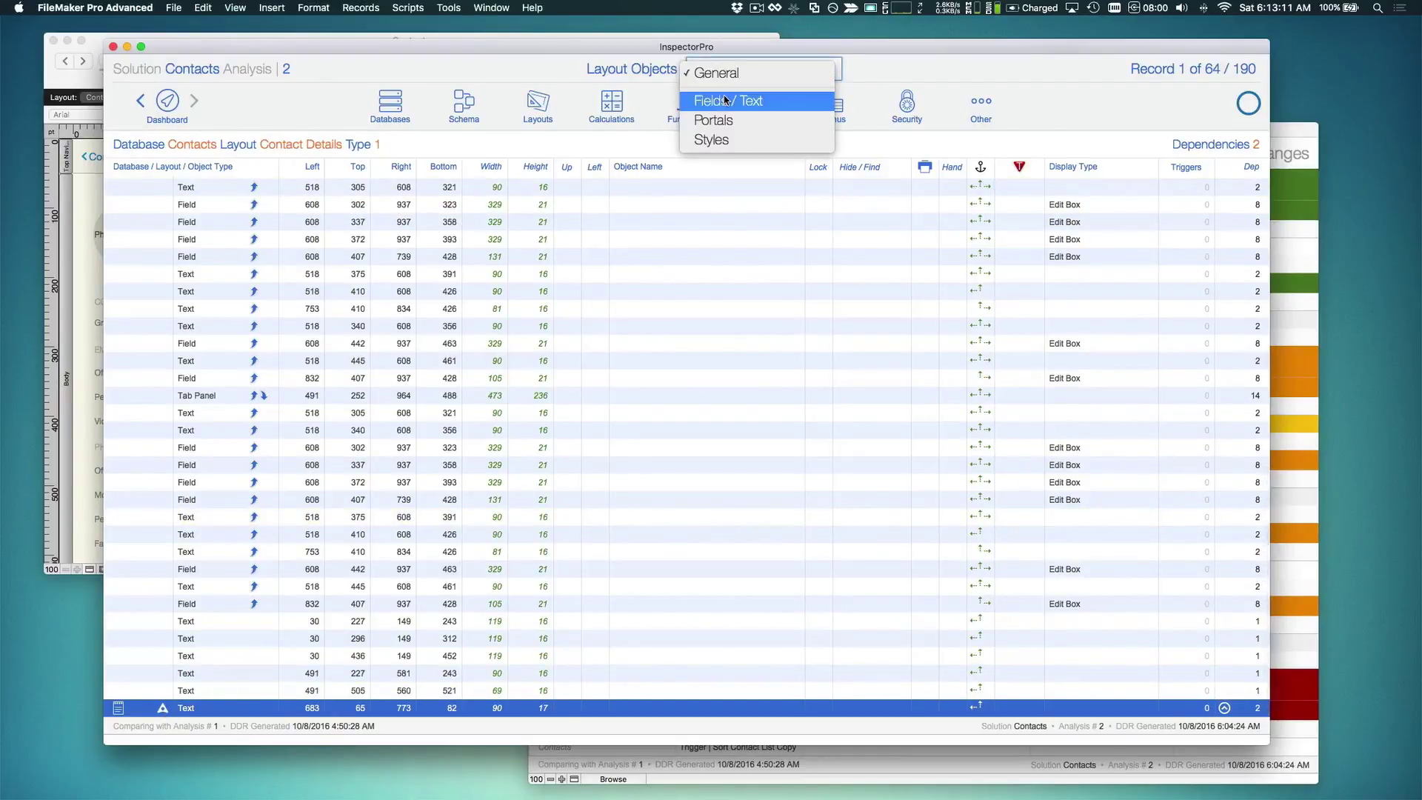
left_click(726, 100)
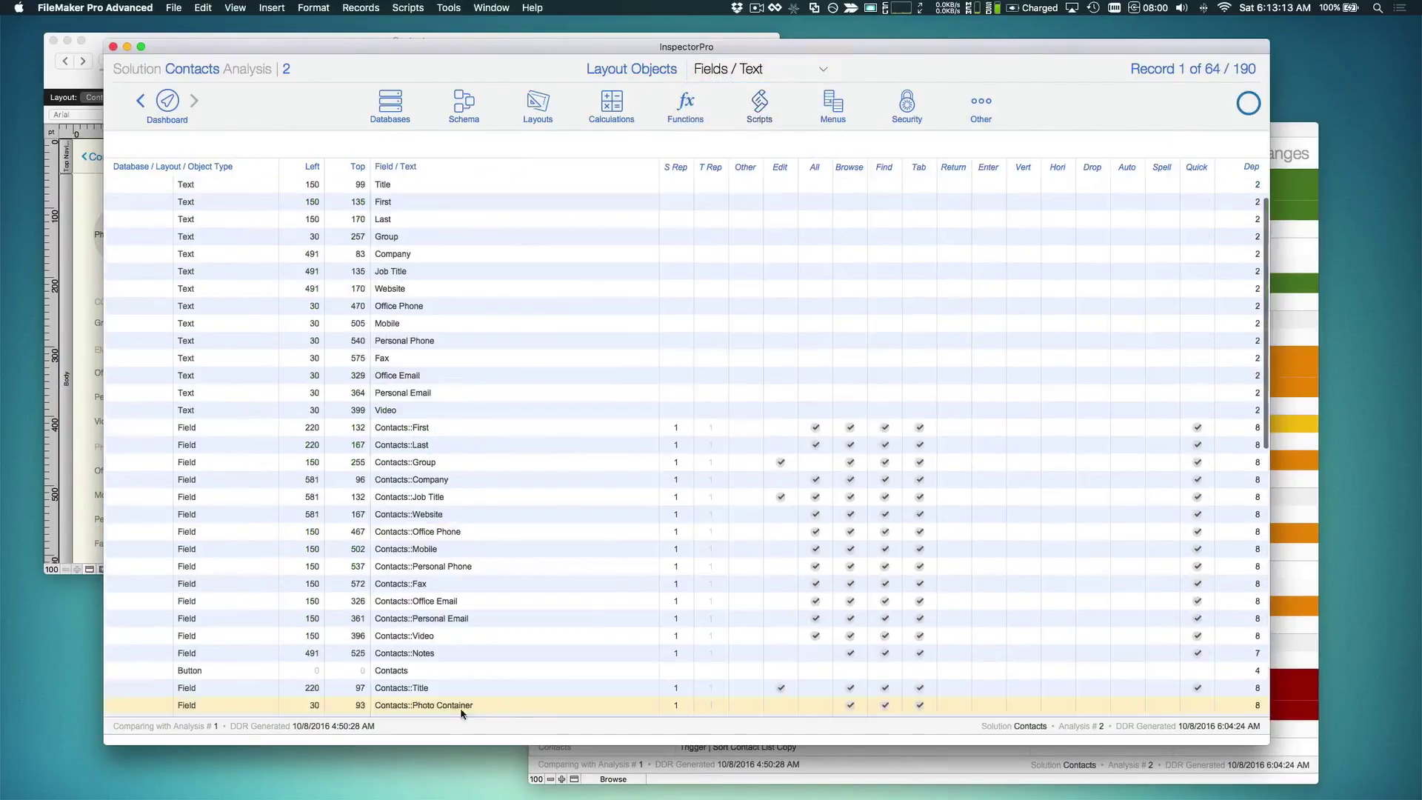
scroll(427, 691, "down", 15)
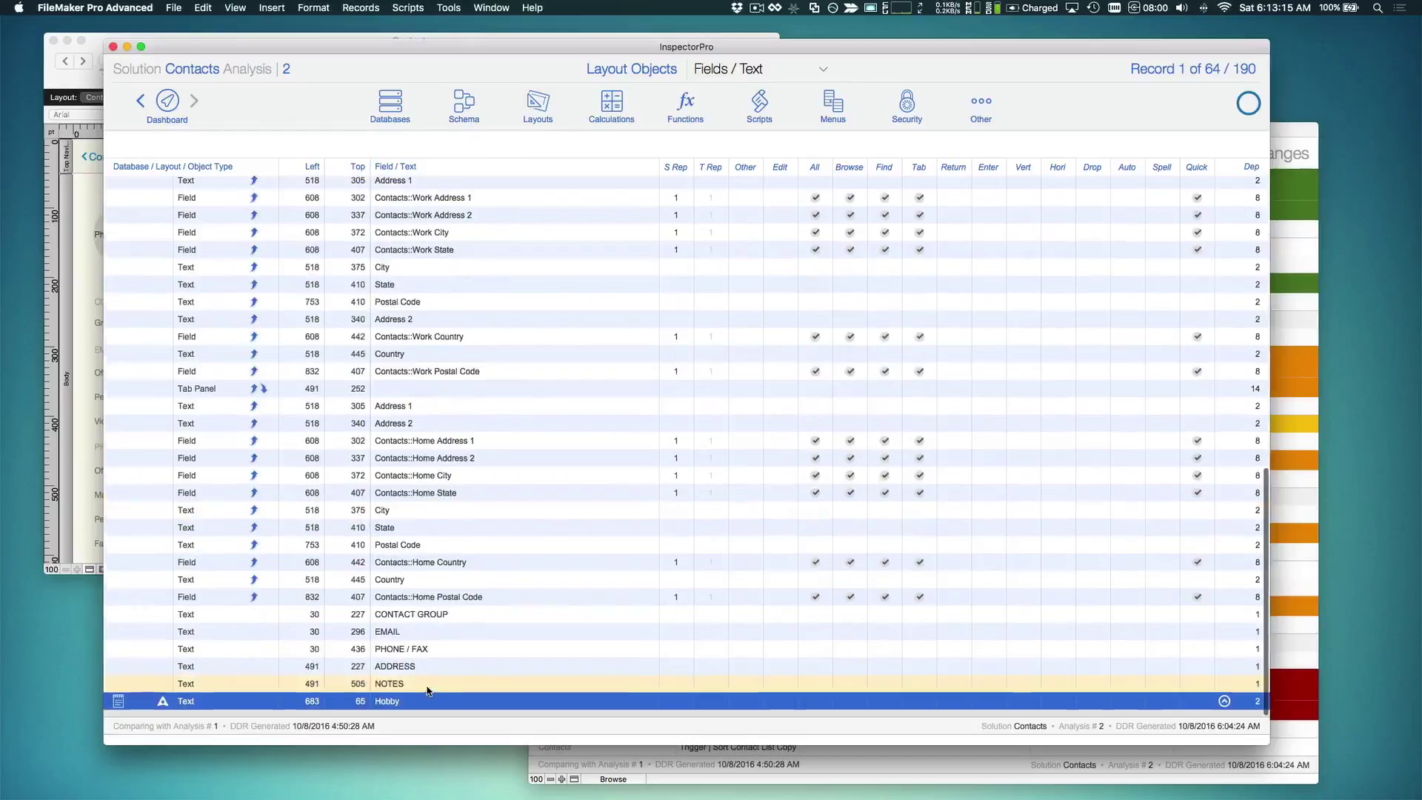
left_click(163, 710)
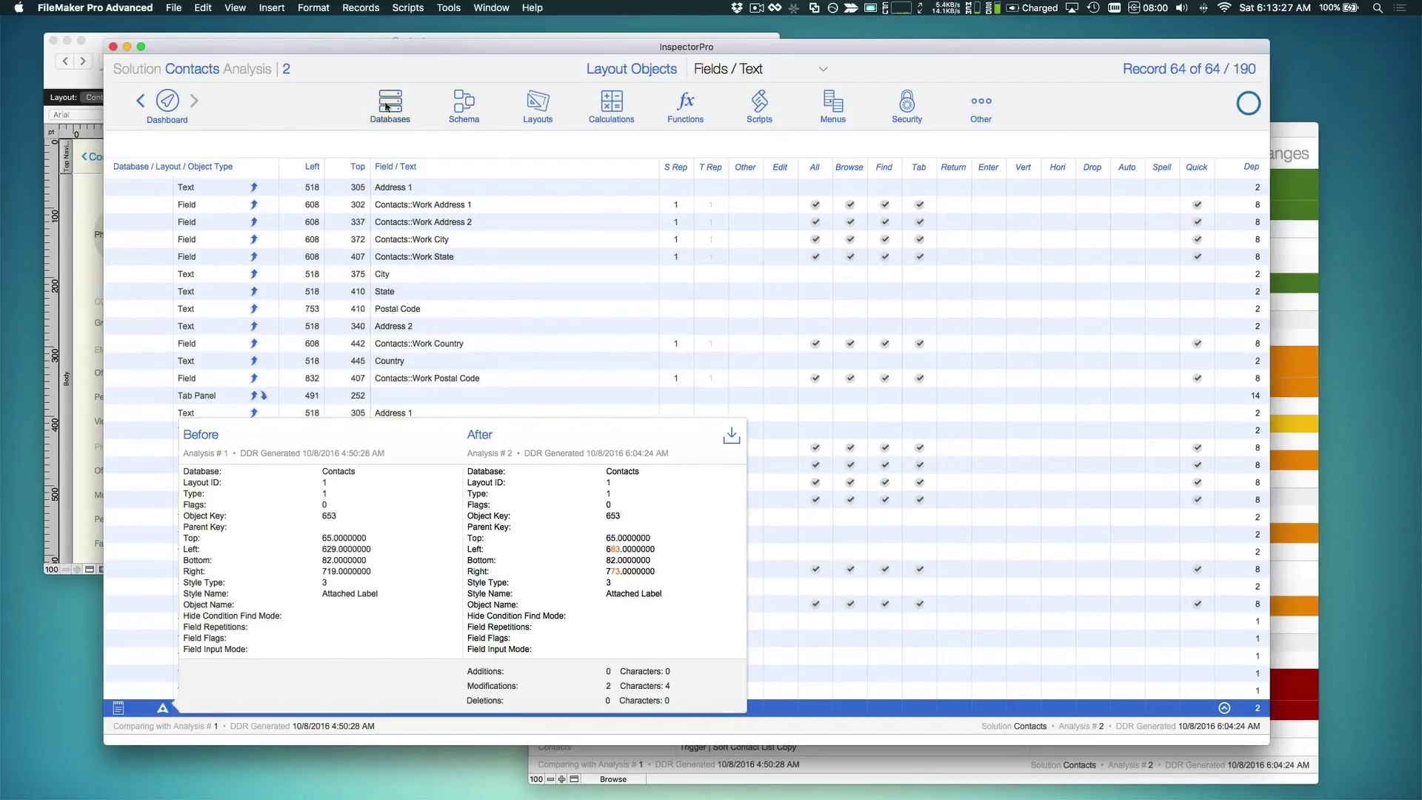
- Close the Hobby comparison, return to the dashboard and bring the comparison report back to the front
left_click(332, 111)
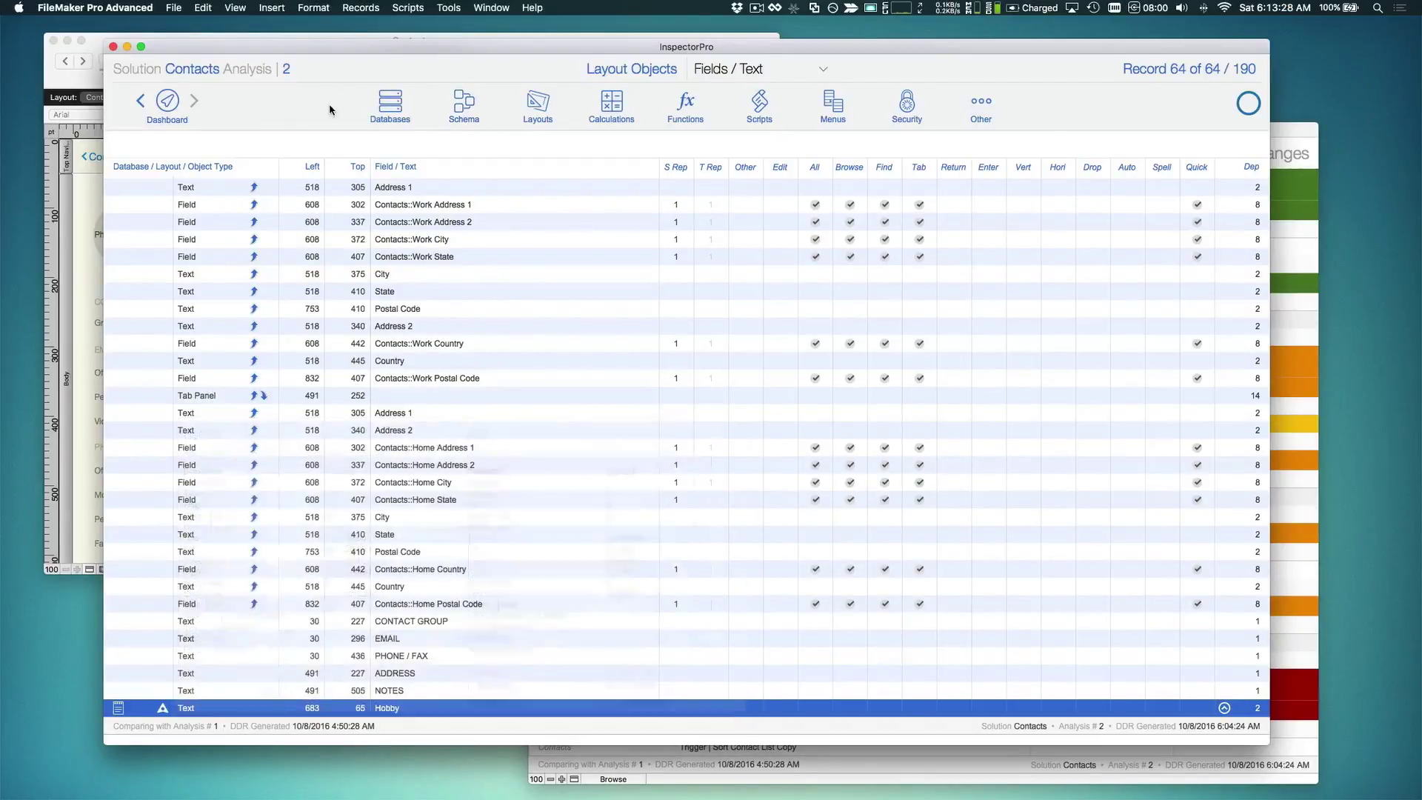
left_click(168, 107)
left_click(1279, 245)
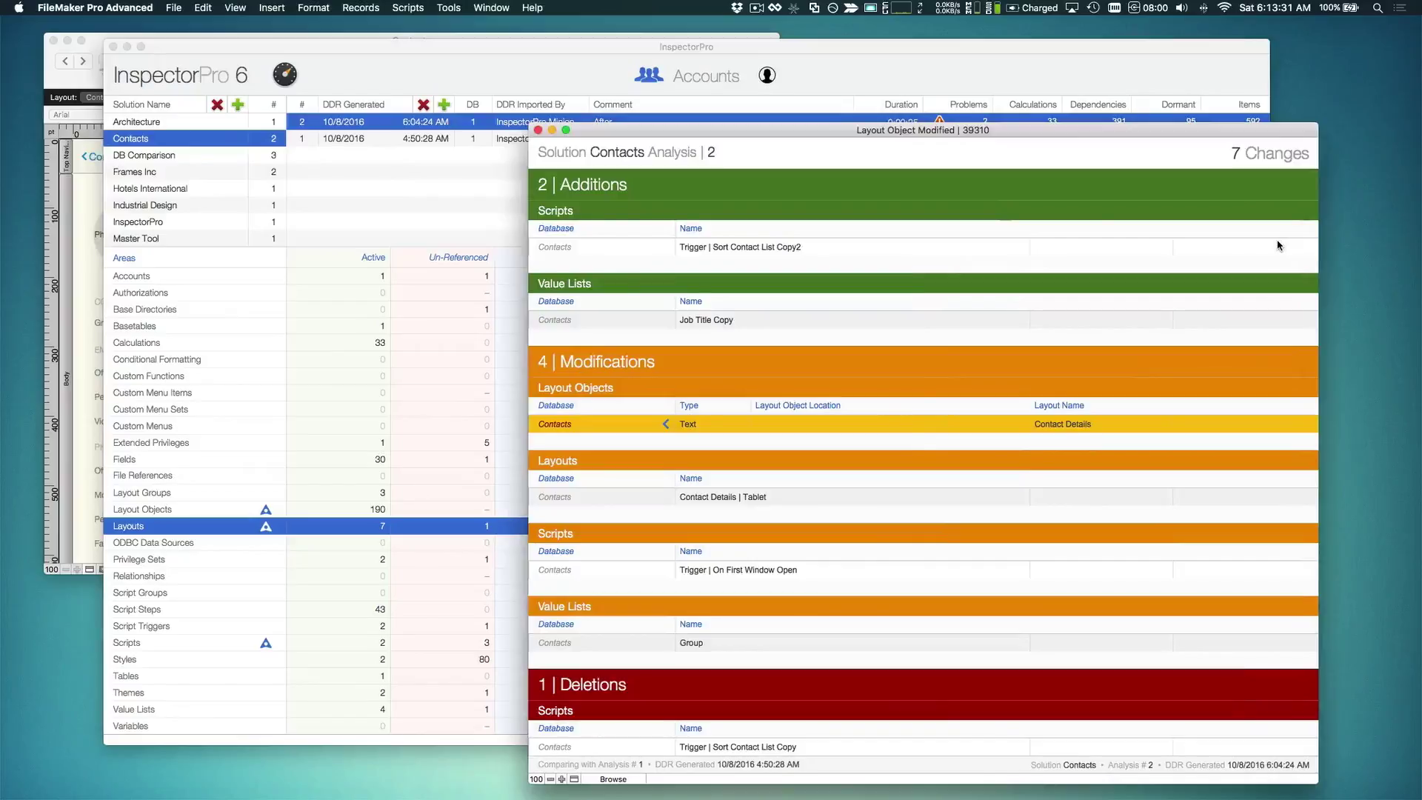
- Move the comparison report up, return to the dashboard and compare the DB Comparison solution's analysis 3 with prior analysis 1
left_click_drag(1009, 132, 1016, 52)
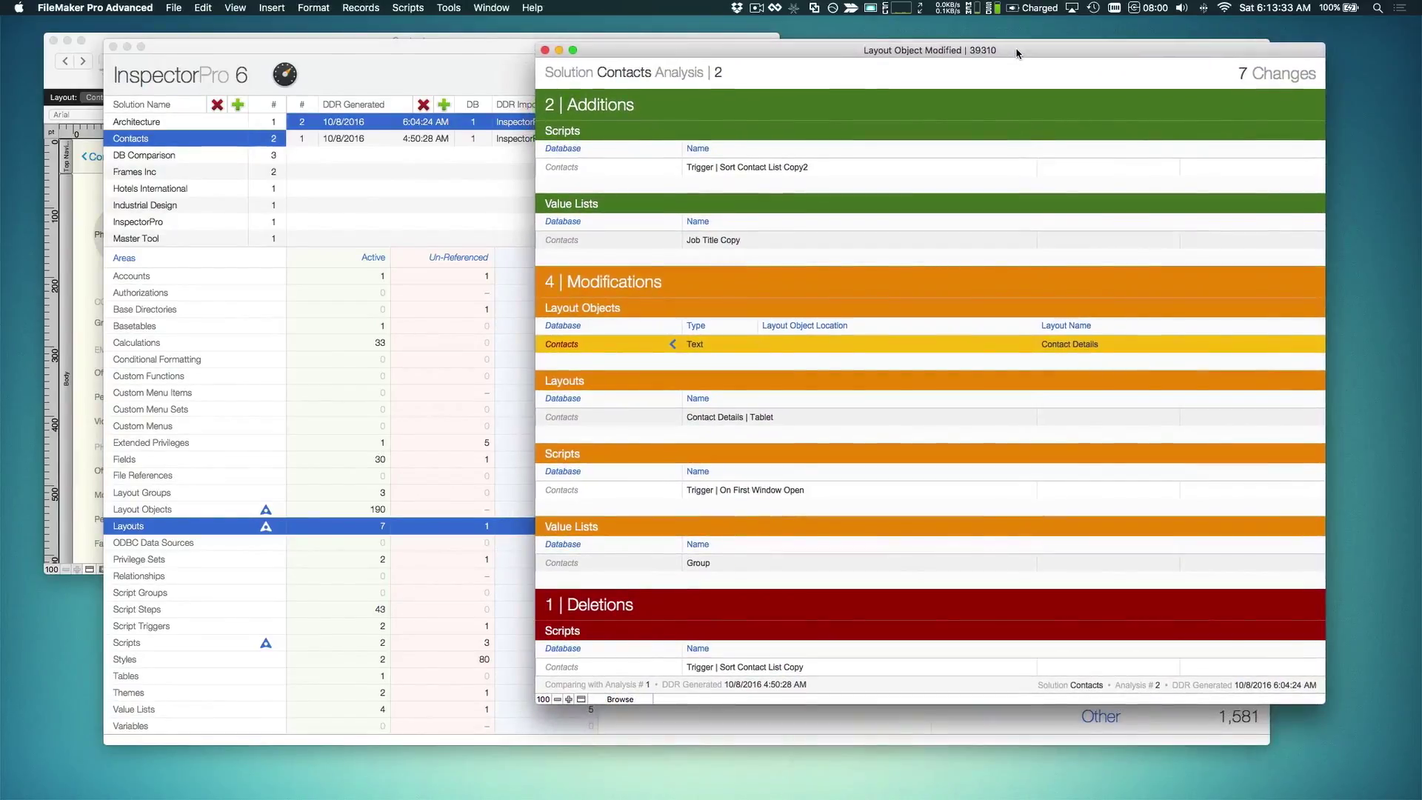
left_click(455, 85)
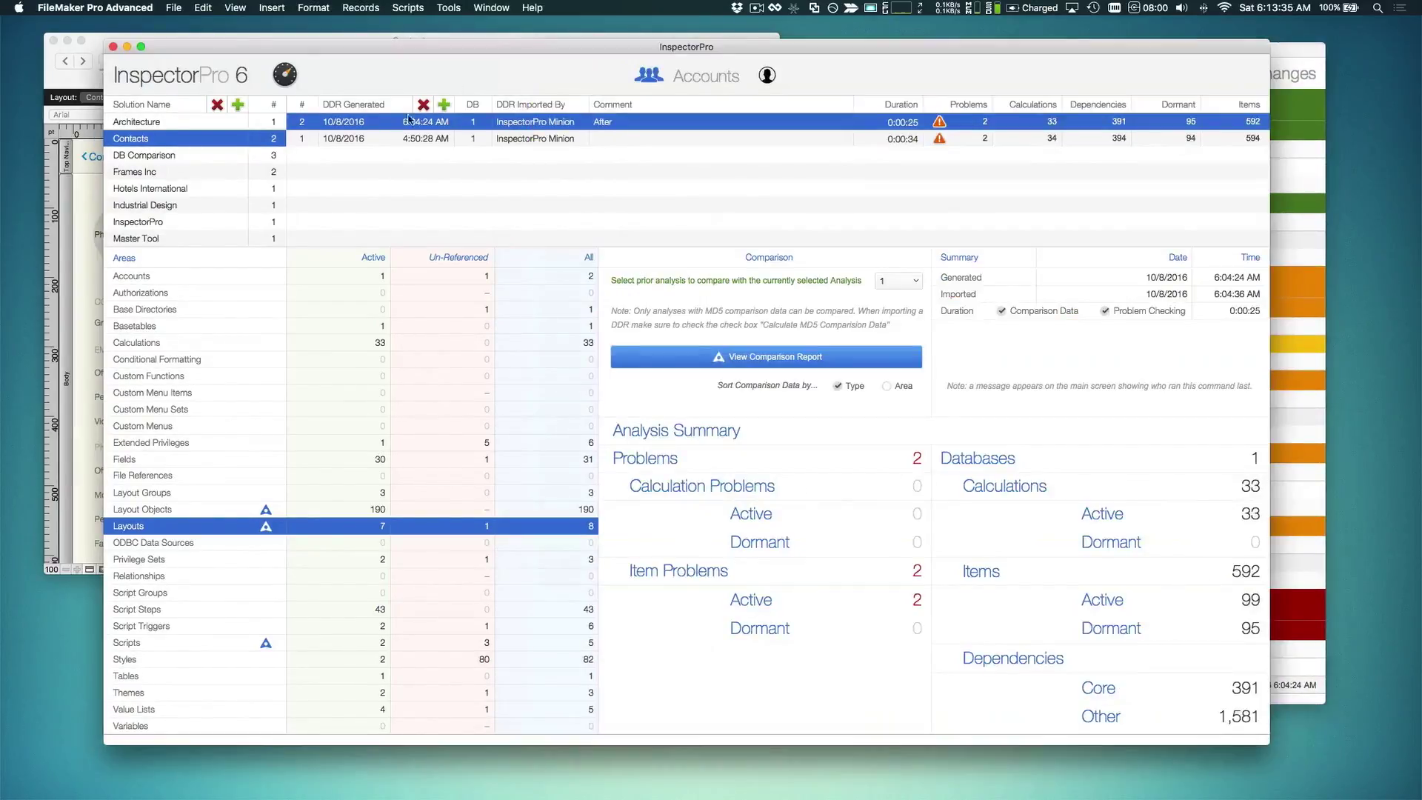
left_click(252, 157)
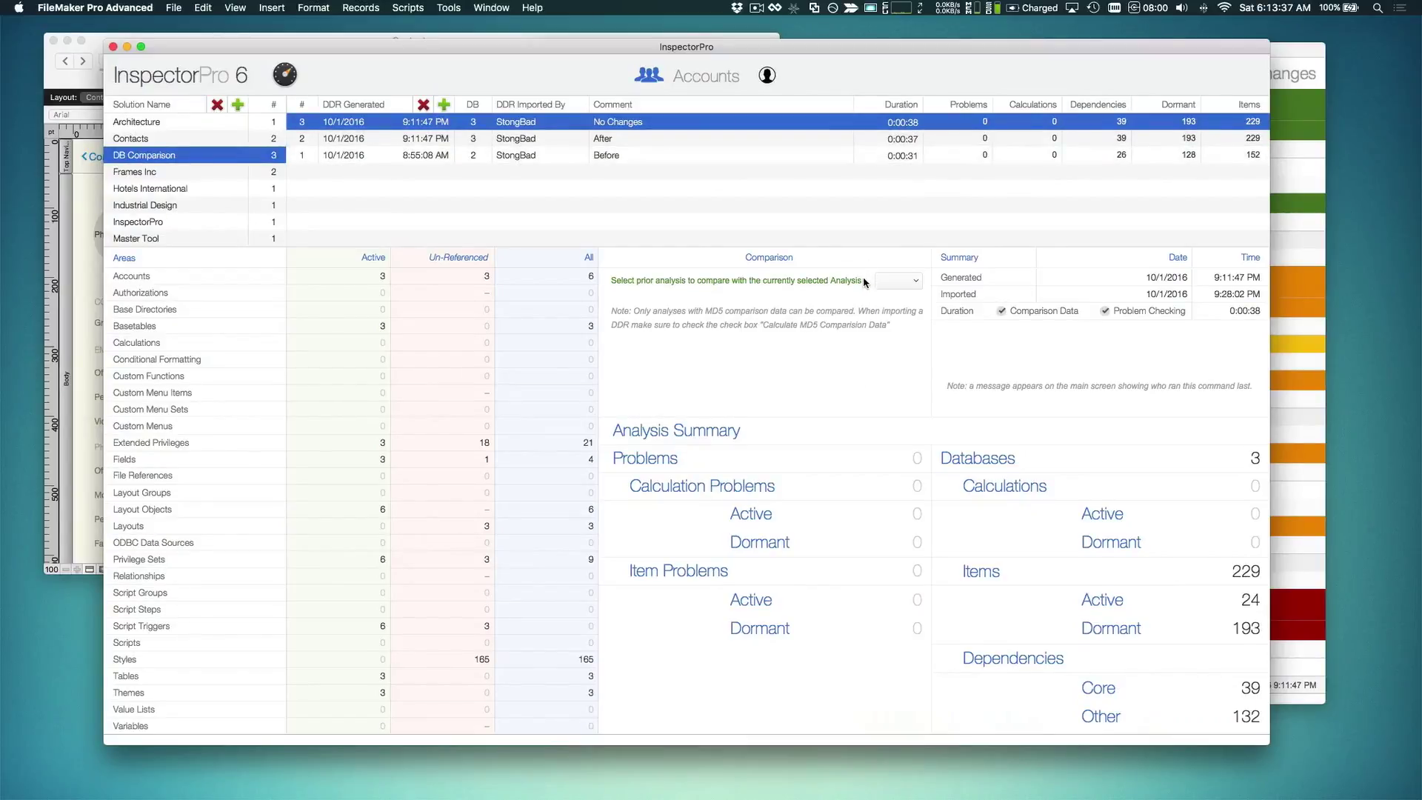
left_click(885, 278)
left_click(888, 304)
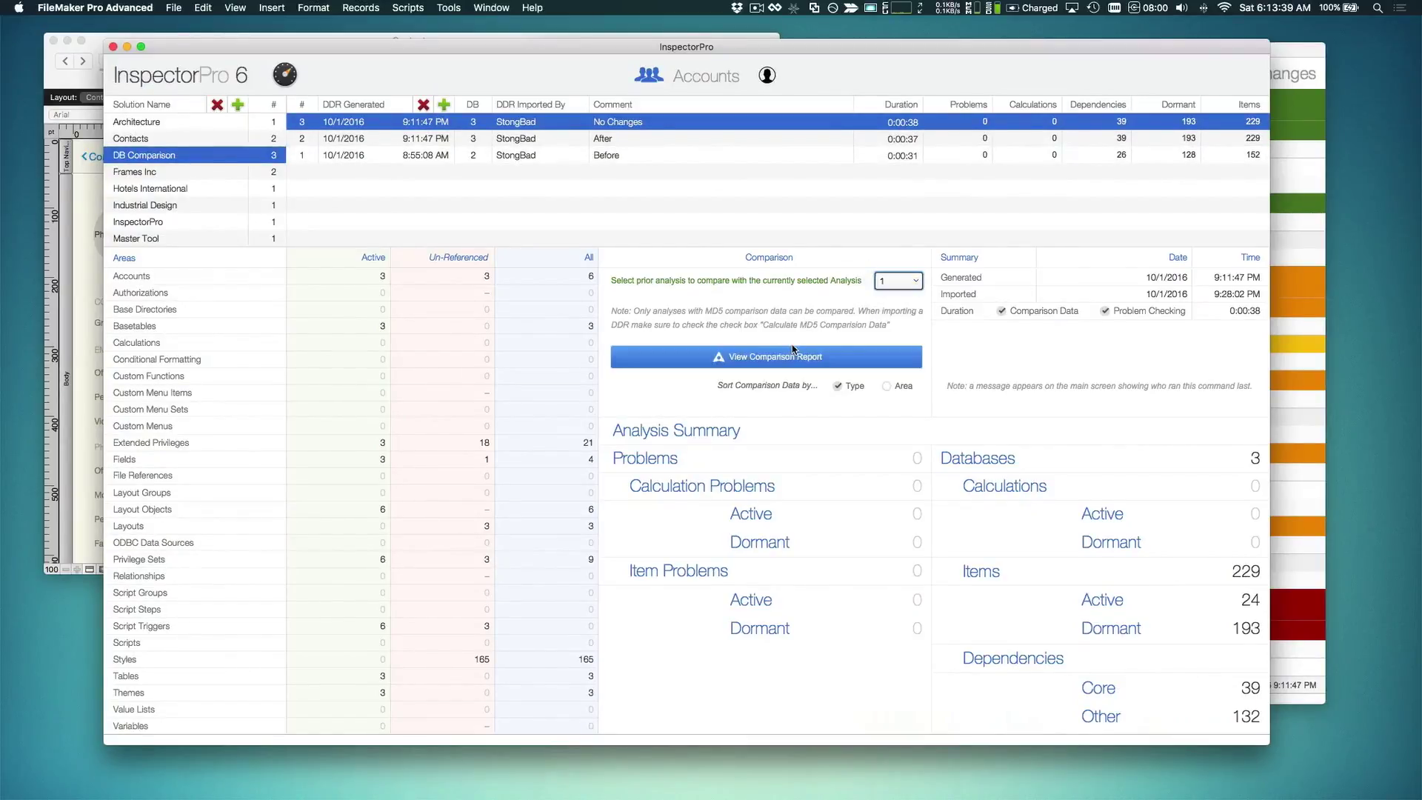
- Set the prior analysis for the DB Comparison solution to 2 and nudge the dashboard window up
left_click(887, 288)
left_click(886, 302)
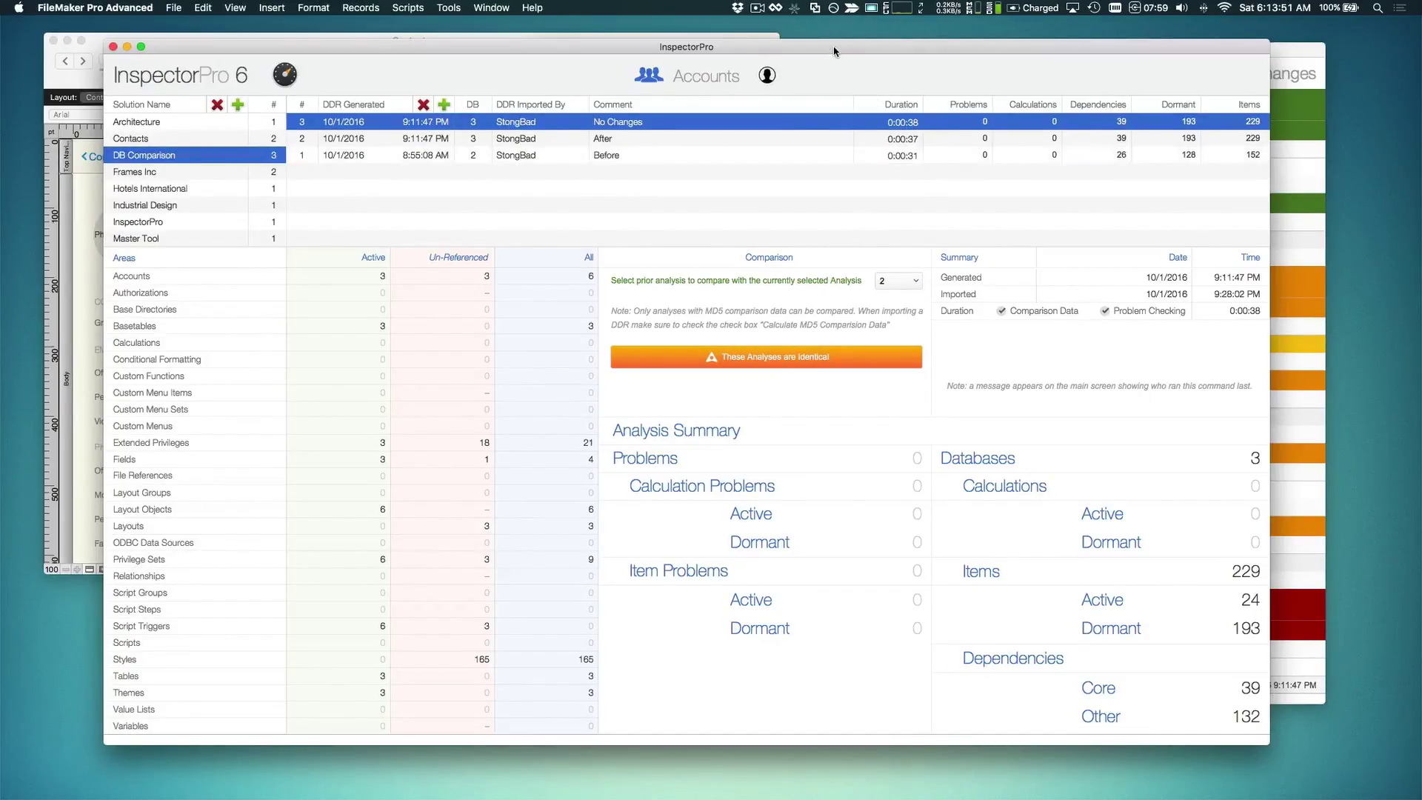
left_click_drag(833, 51, 834, 44)
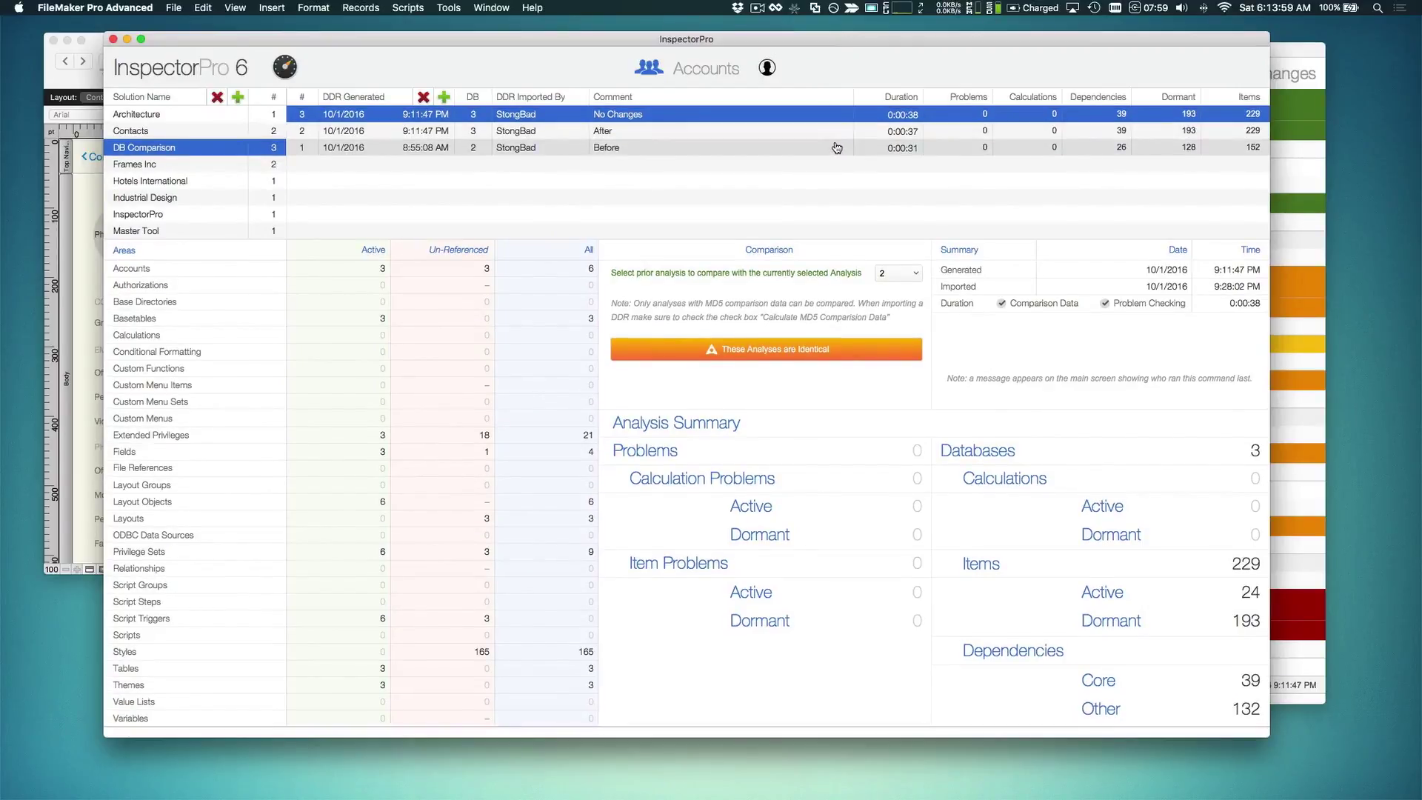
- Bring the comparison report to the front, shift it up slightly to view it, and return to the dashboard
mouse_move(837, 147)
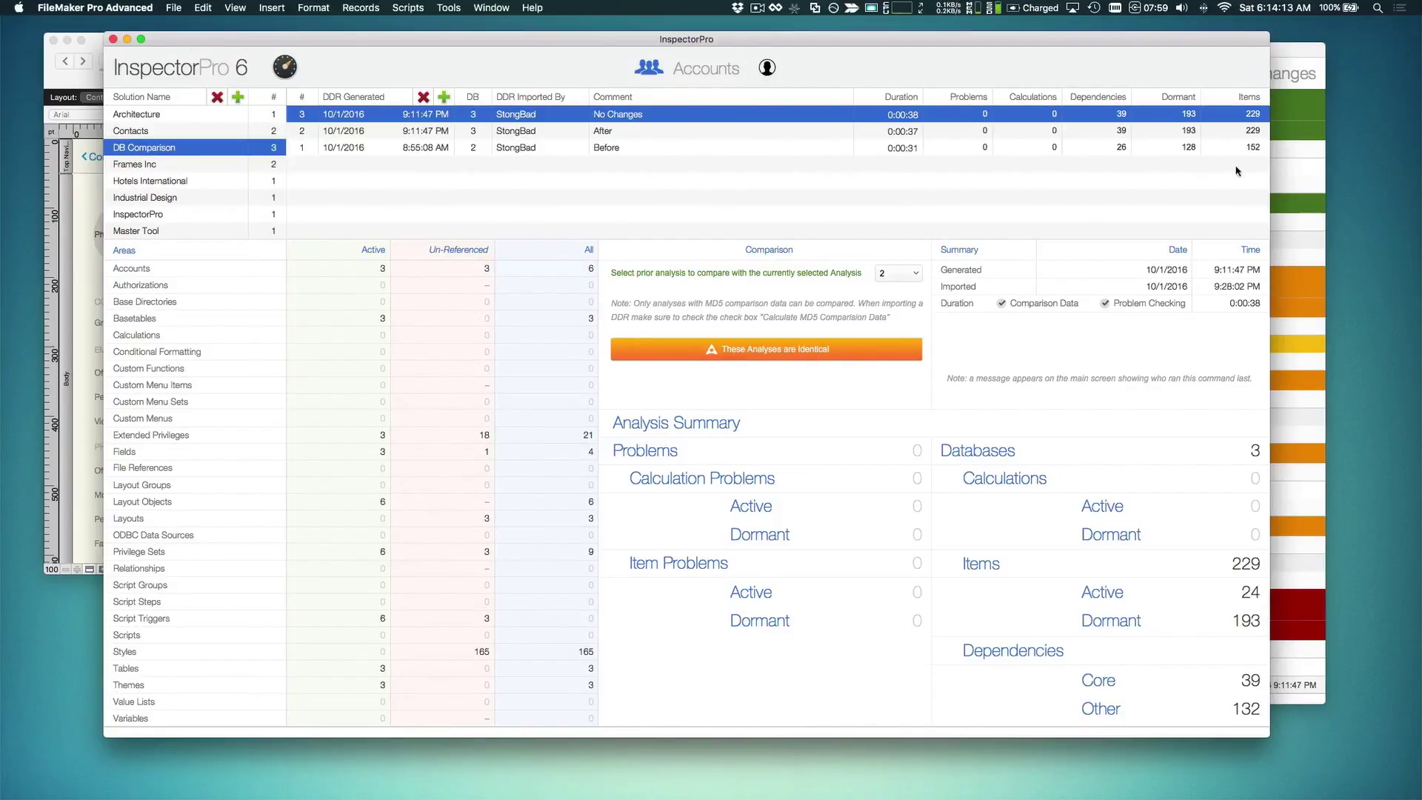
left_click(1314, 177)
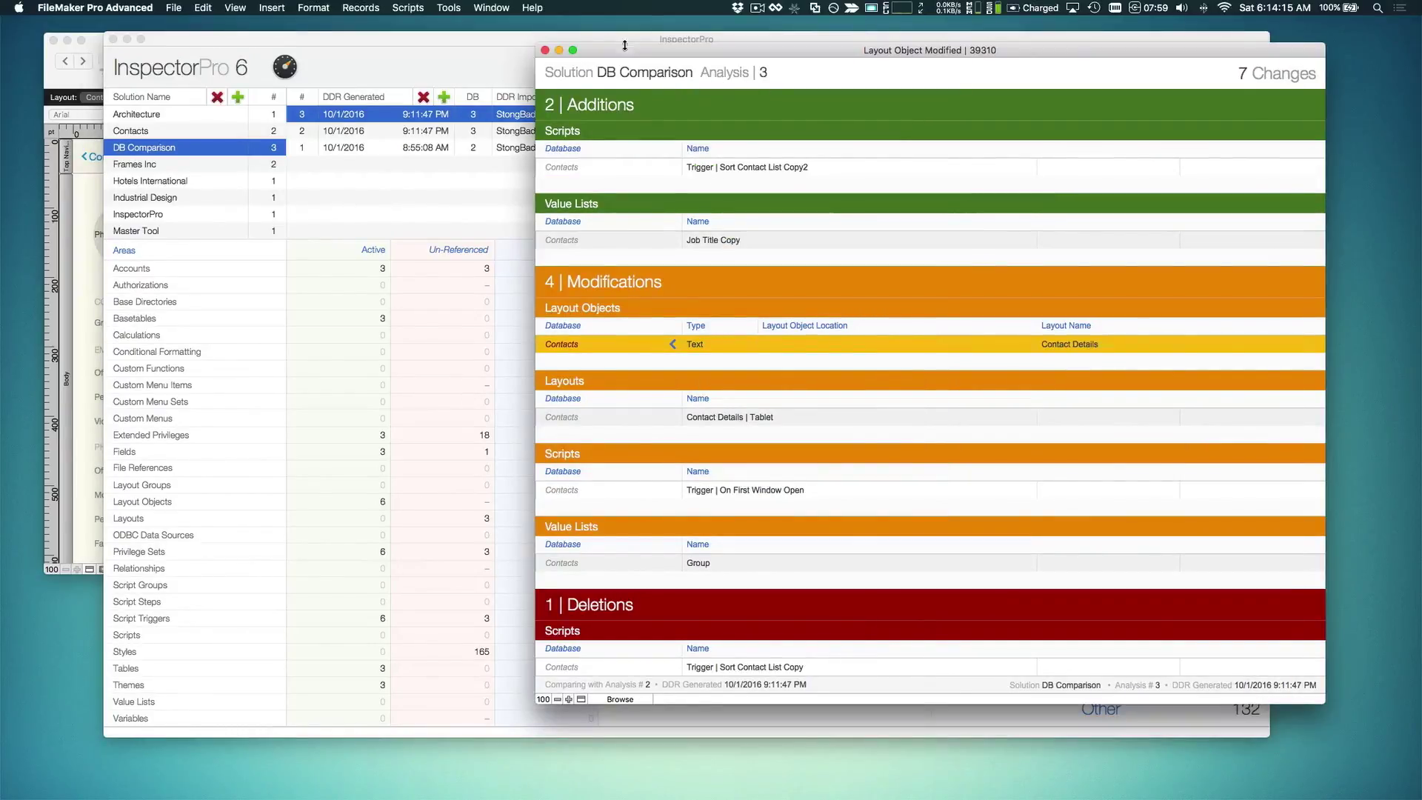
left_click_drag(625, 58, 624, 49)
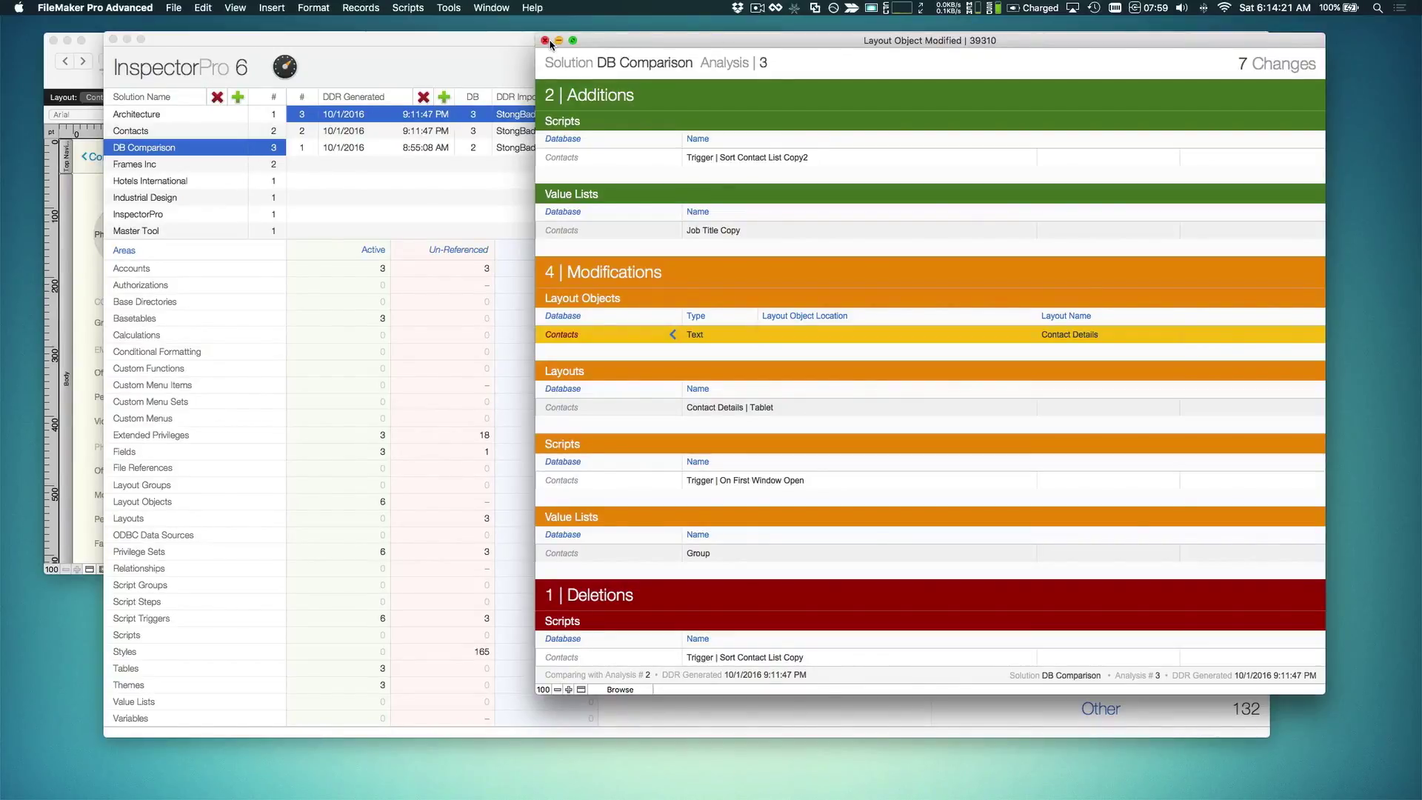
left_click_drag(598, 43, 599, 39)
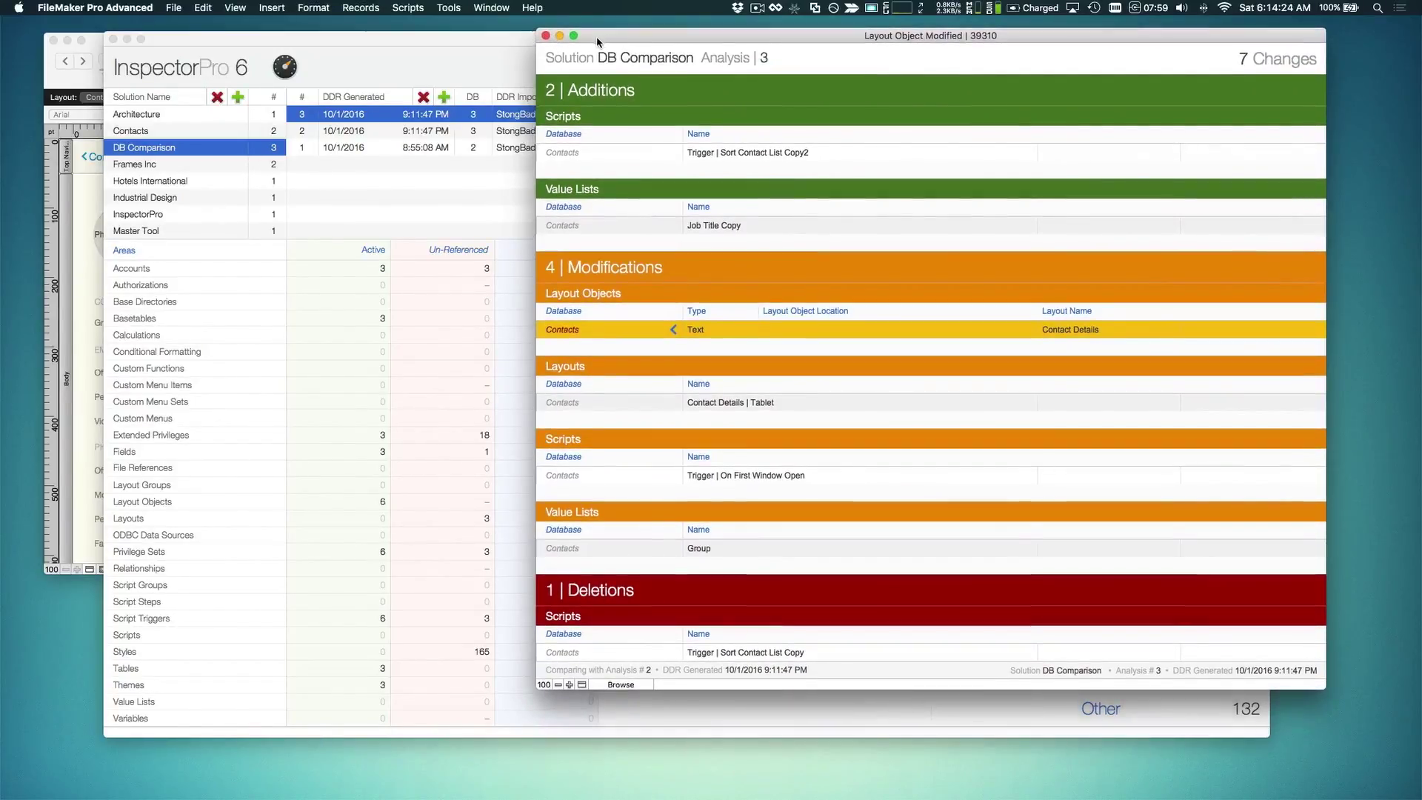
left_click(515, 75)
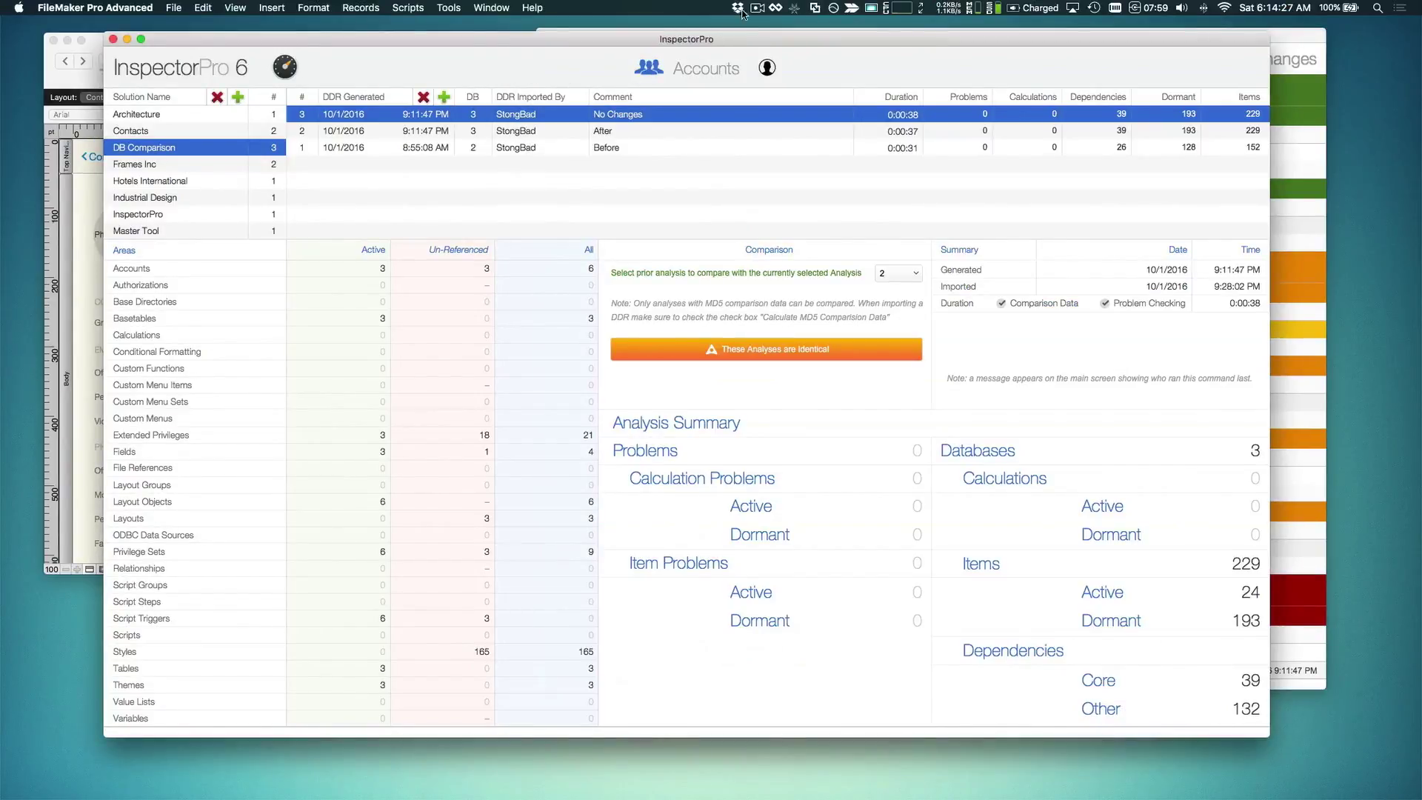